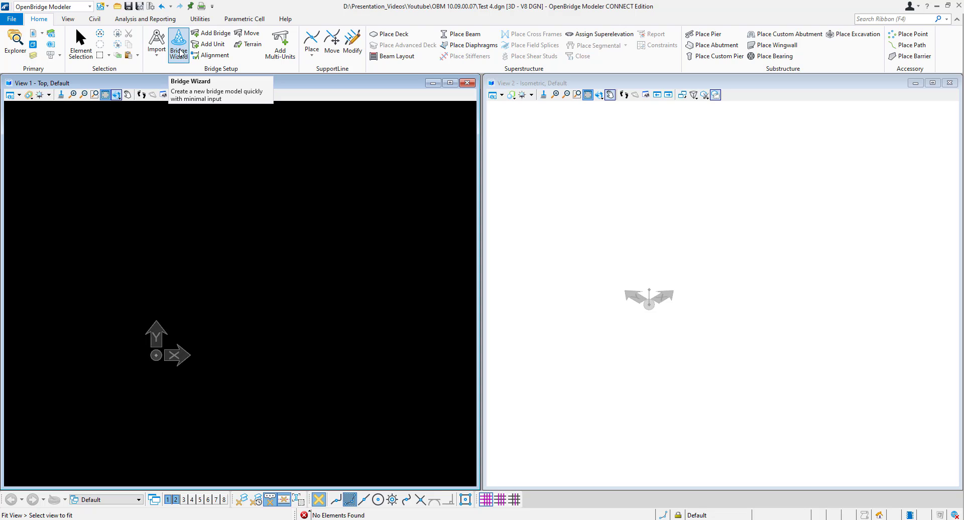
- Start the Bridge Wizard and look over the default material assignments before returning to Geometry
click(184, 51)
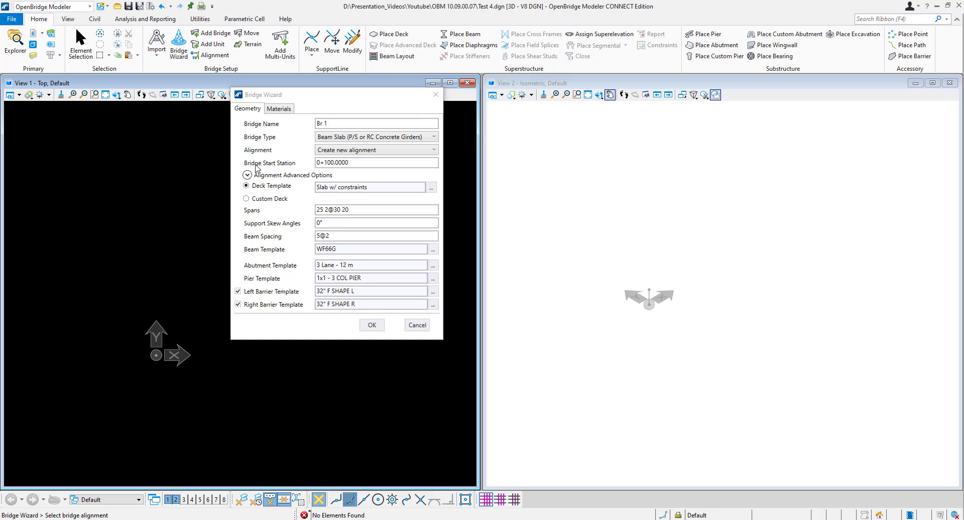
click(278, 108)
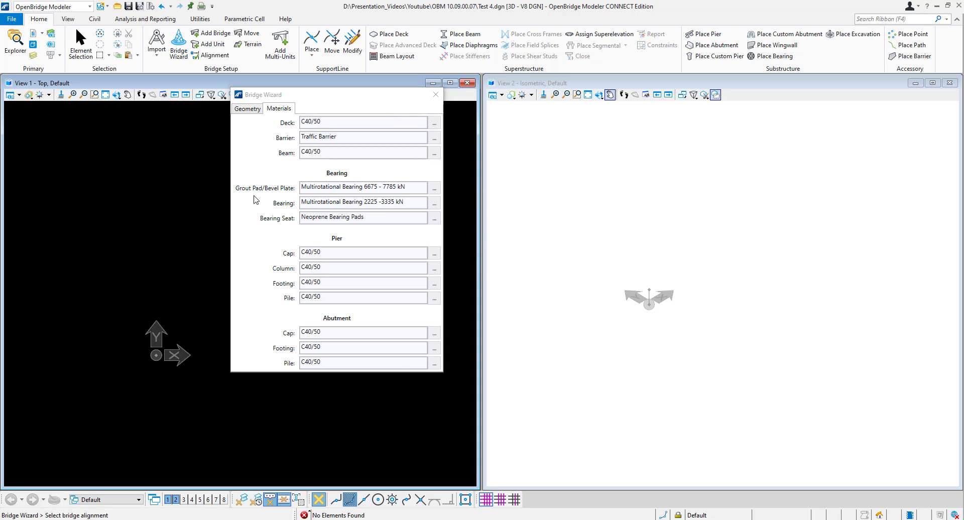
click(239, 112)
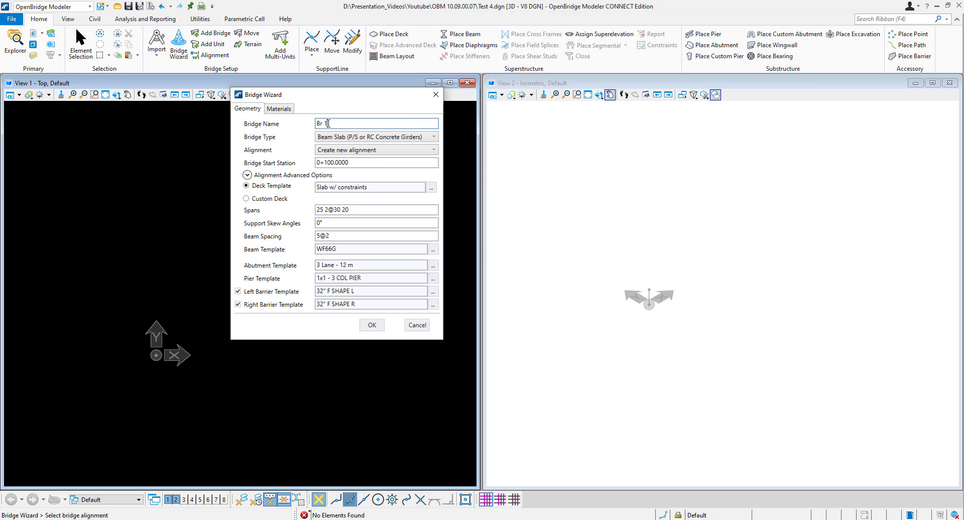
- Keep the concrete girder beam slab bridge type and a new alignment
click(434, 136)
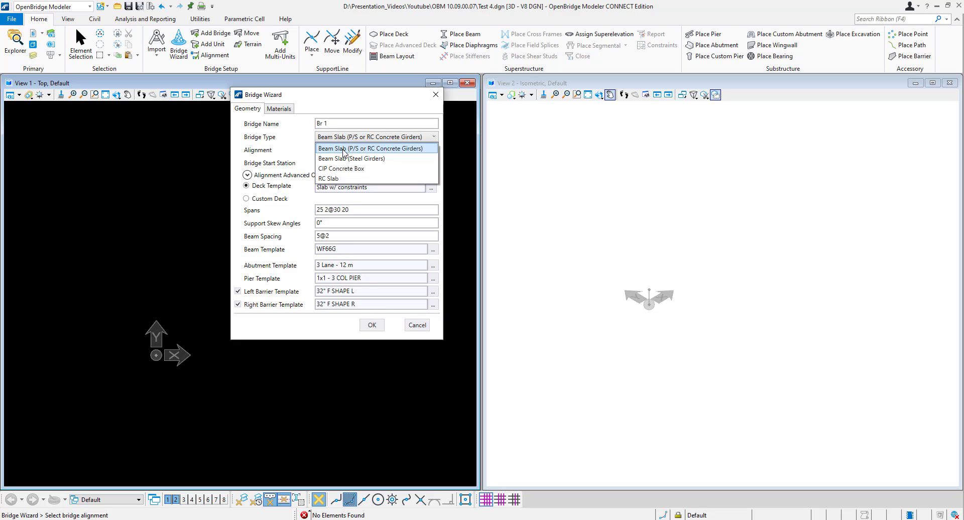
click(343, 149)
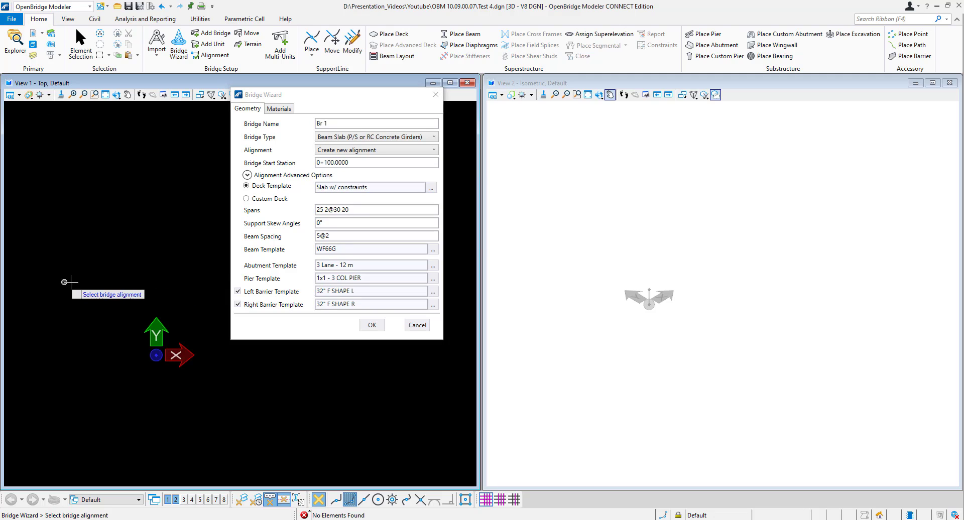
click(435, 150)
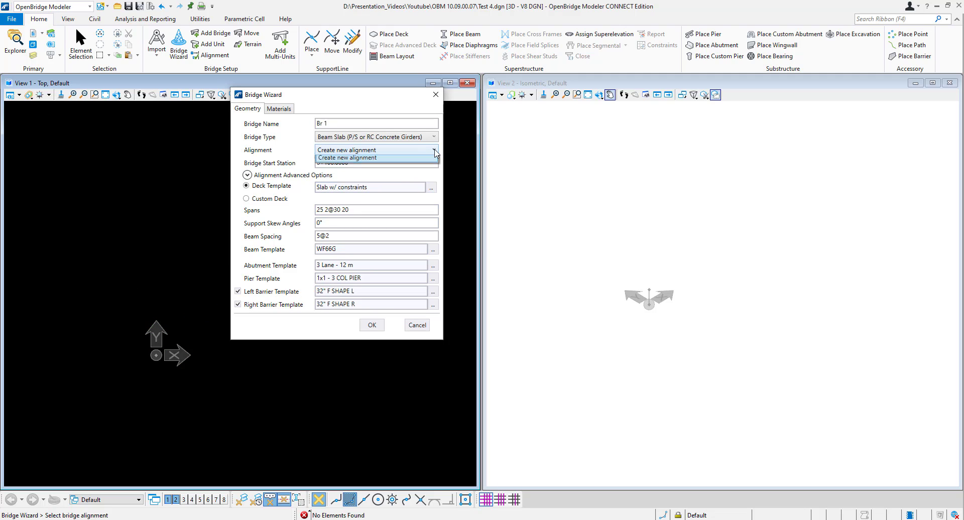
click(396, 151)
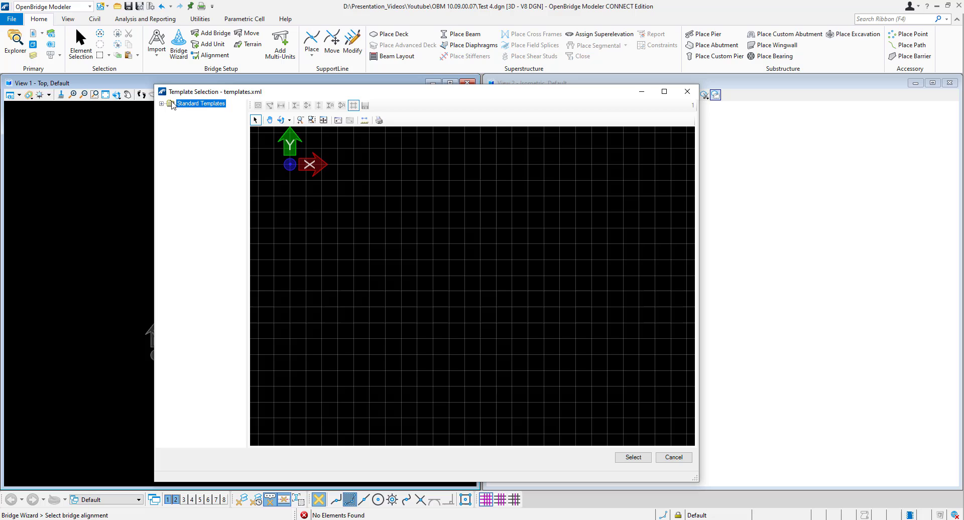
- Expand the Standard Templates folders, then close the template library without picking a deck template
click(161, 104)
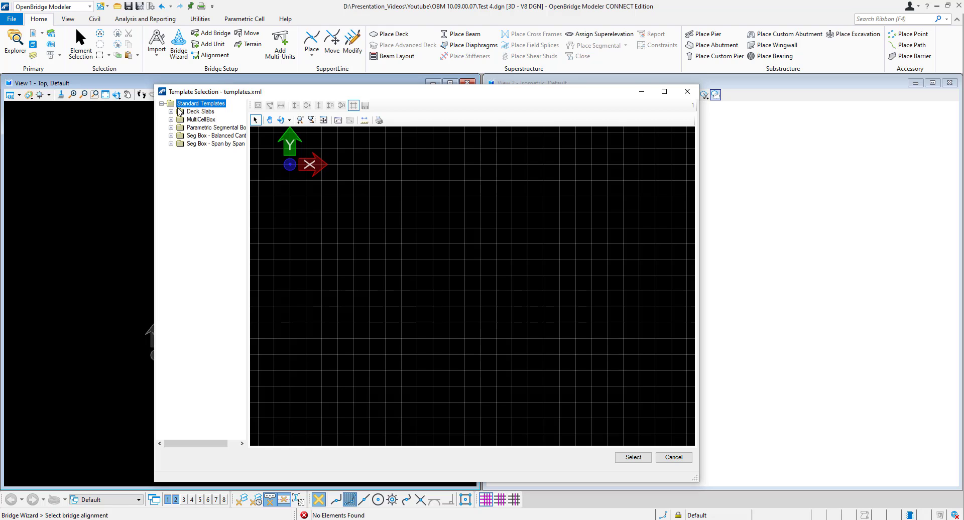
click(688, 92)
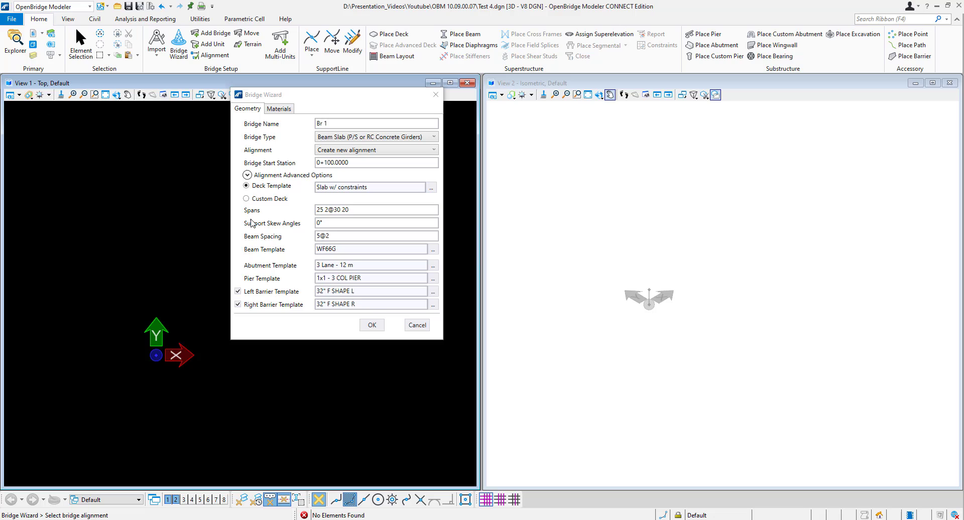
mouse_move(291, 229)
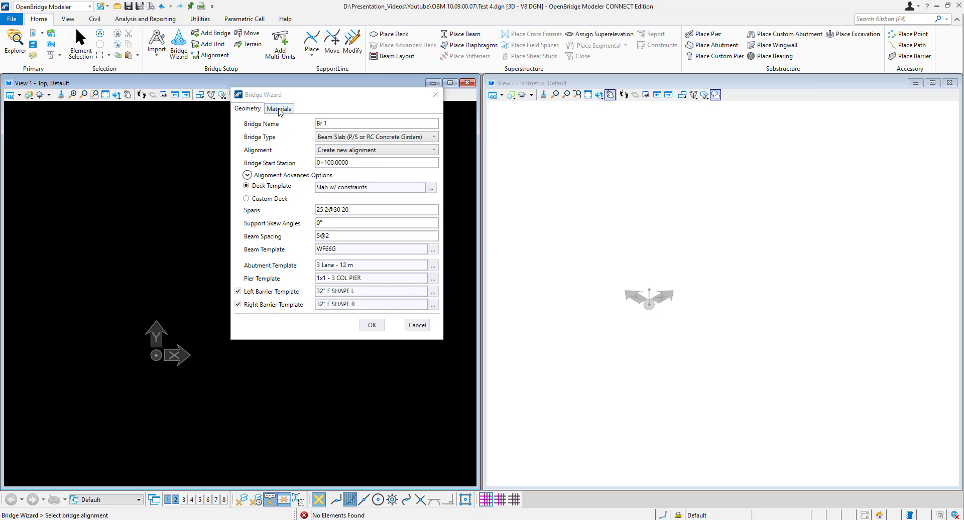
click(279, 109)
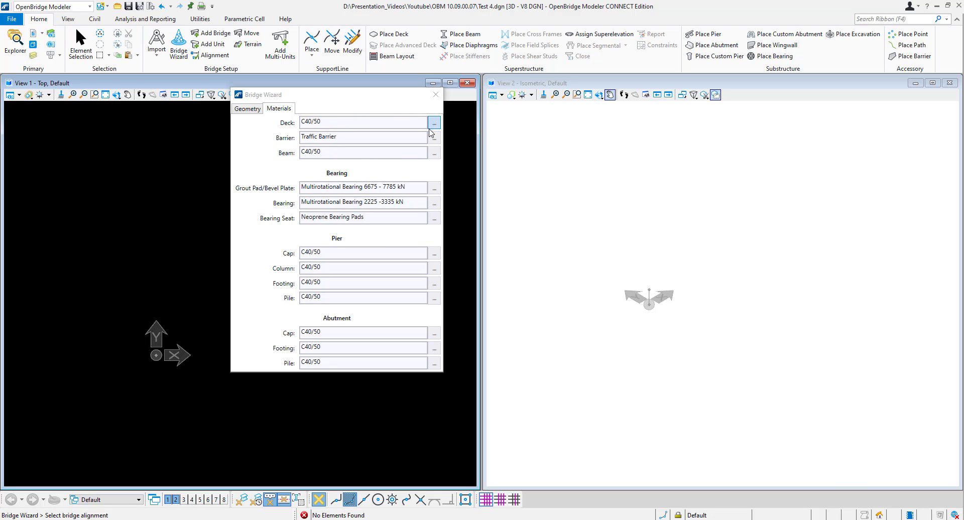
click(434, 123)
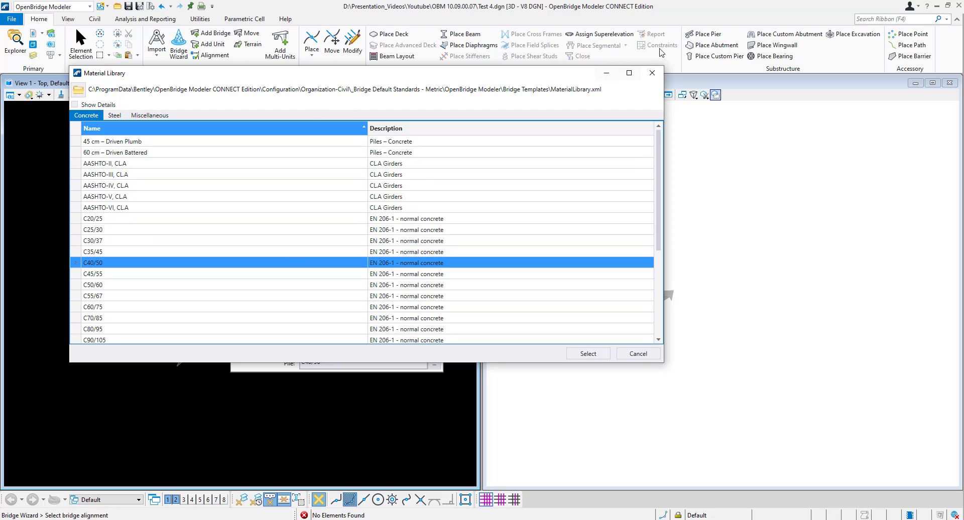
click(653, 74)
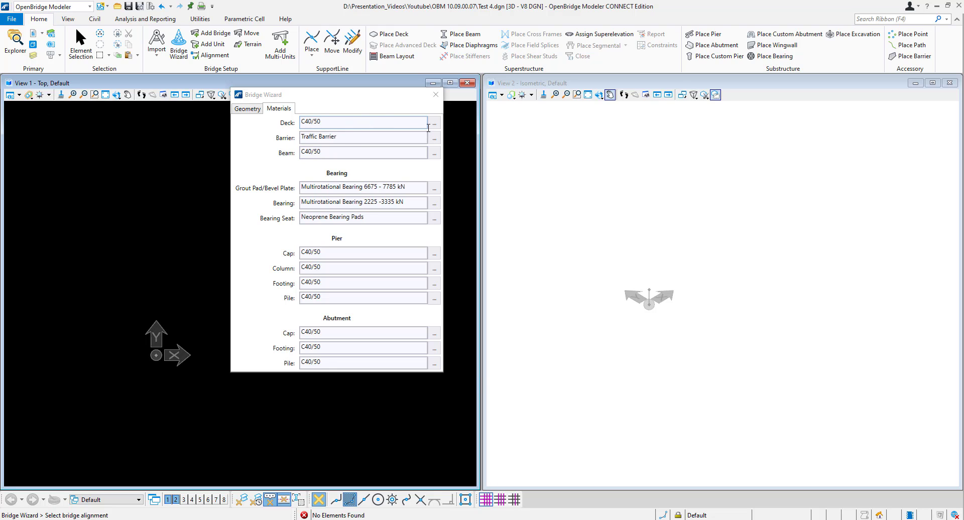
click(433, 123)
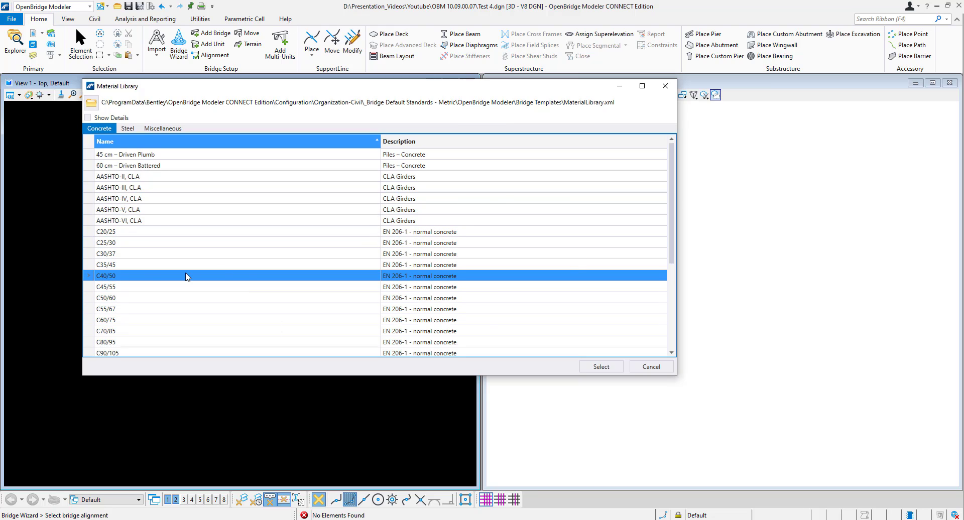
- Keep the deck at C40/50 and set the barrier material to Rolled wide flange sections
click(584, 369)
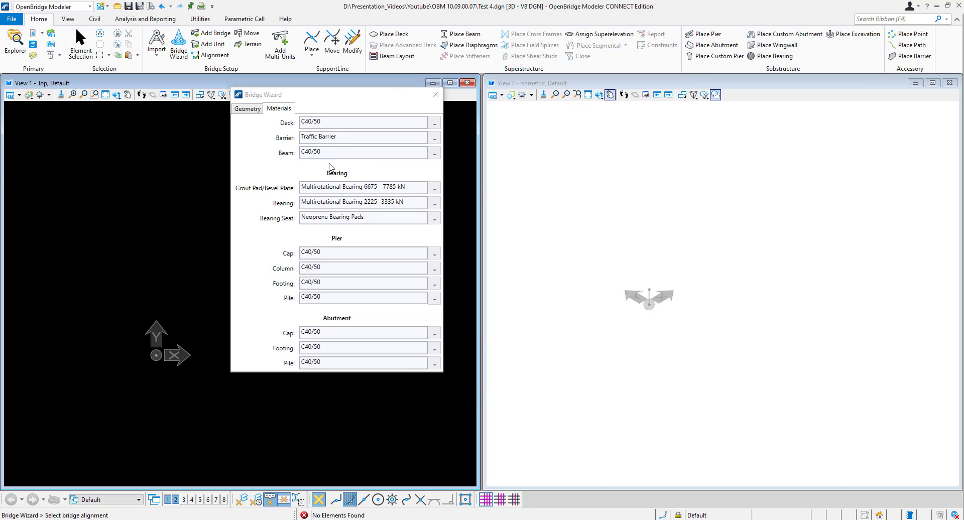
click(434, 138)
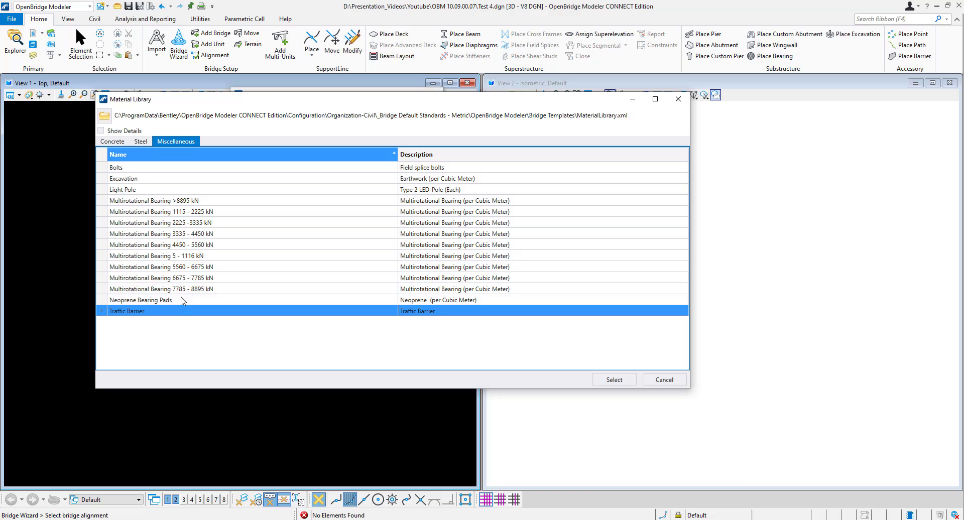
click(113, 141)
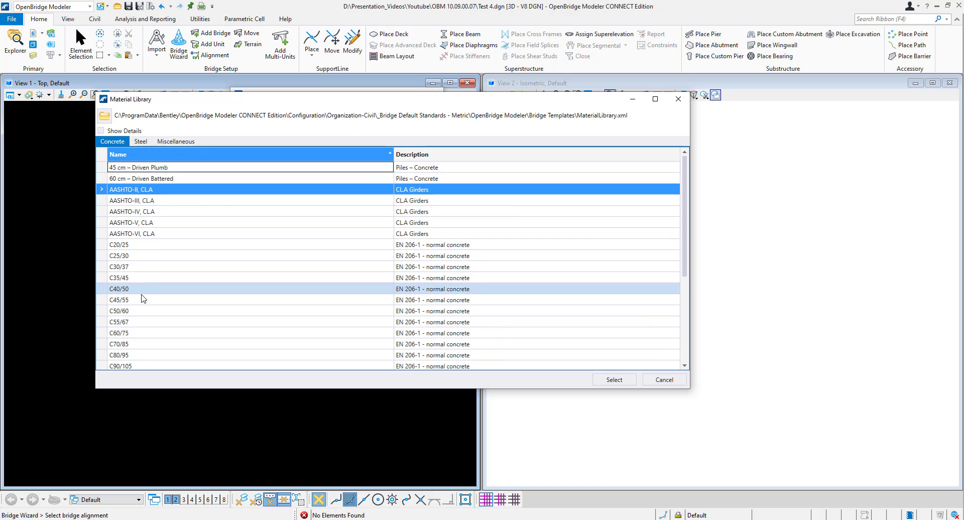
click(125, 290)
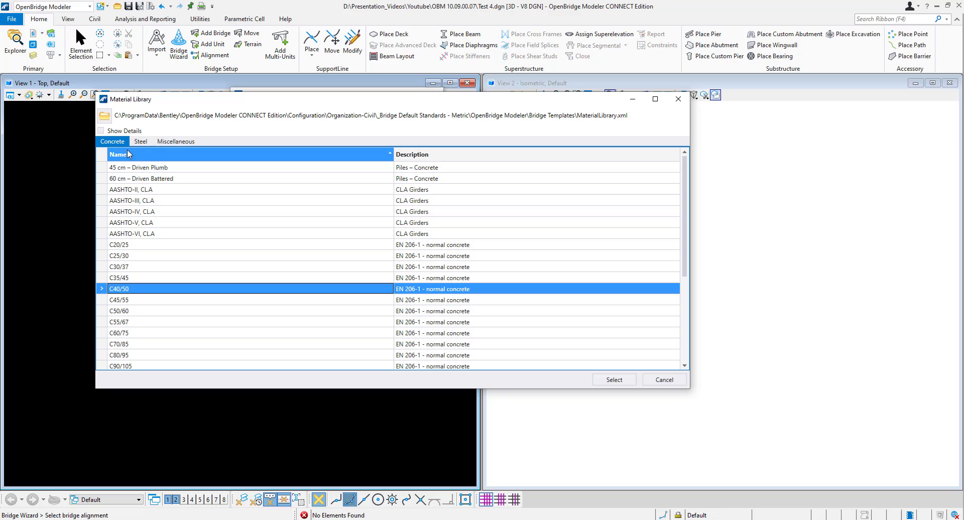
click(138, 144)
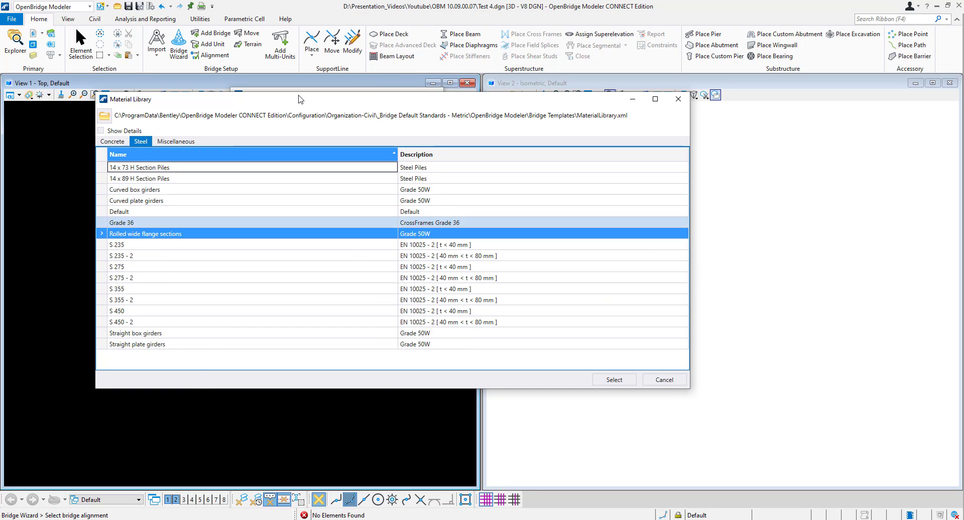
click(113, 141)
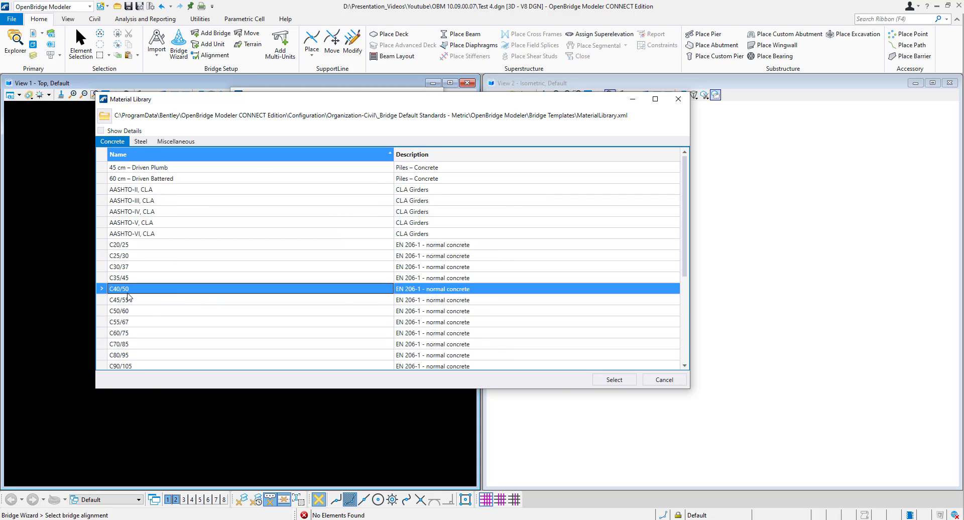
click(614, 380)
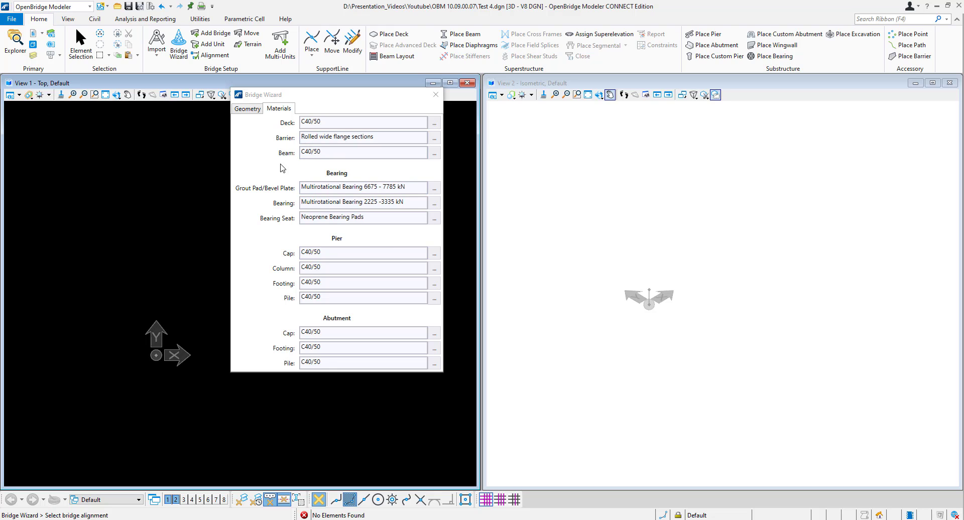
- Assign C50/60 concrete as the beam material
click(434, 152)
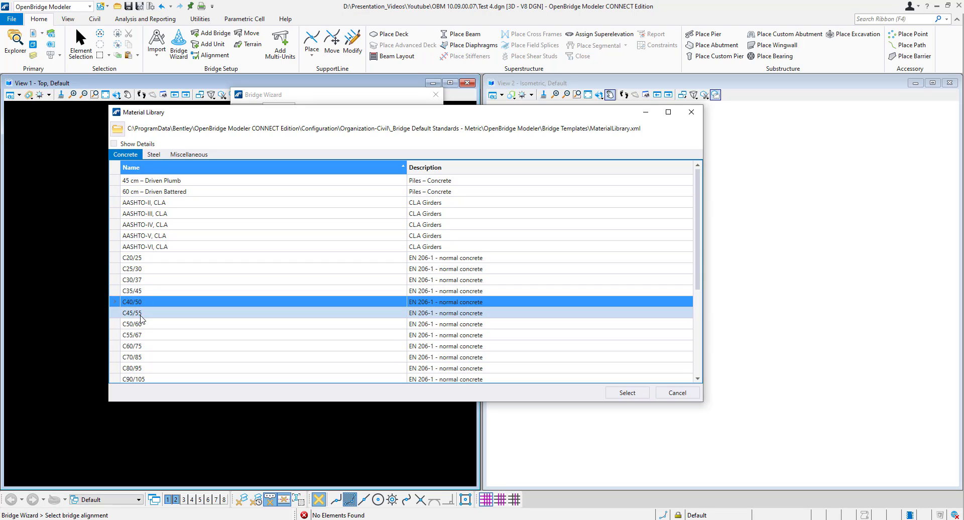
click(153, 154)
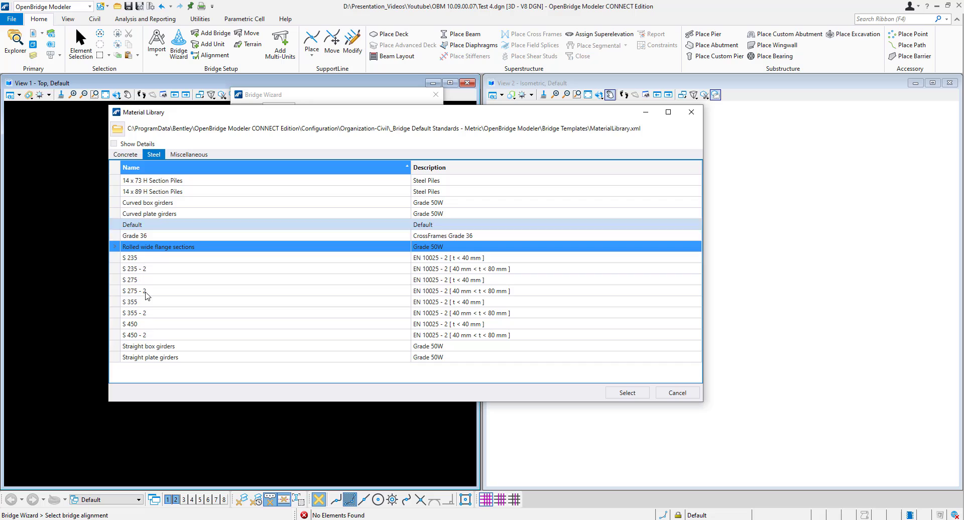
click(125, 154)
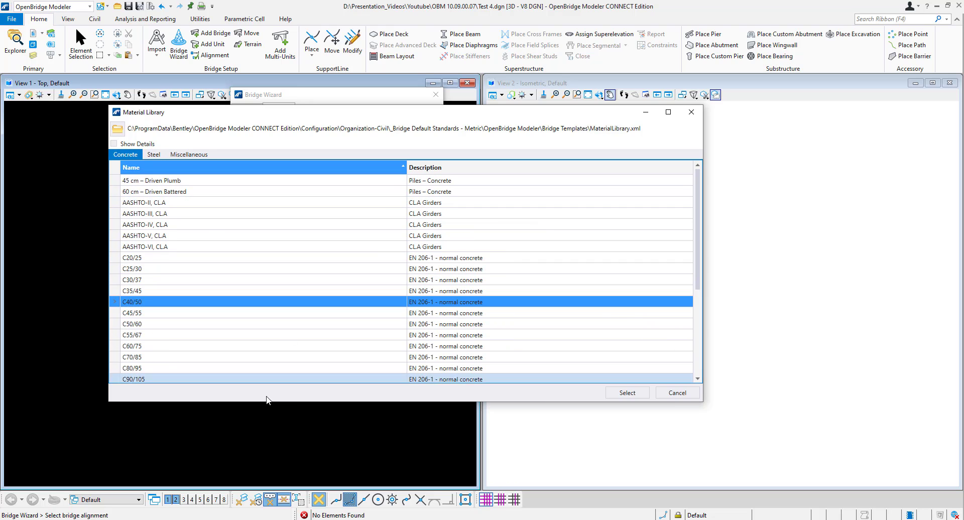
click(145, 324)
click(626, 392)
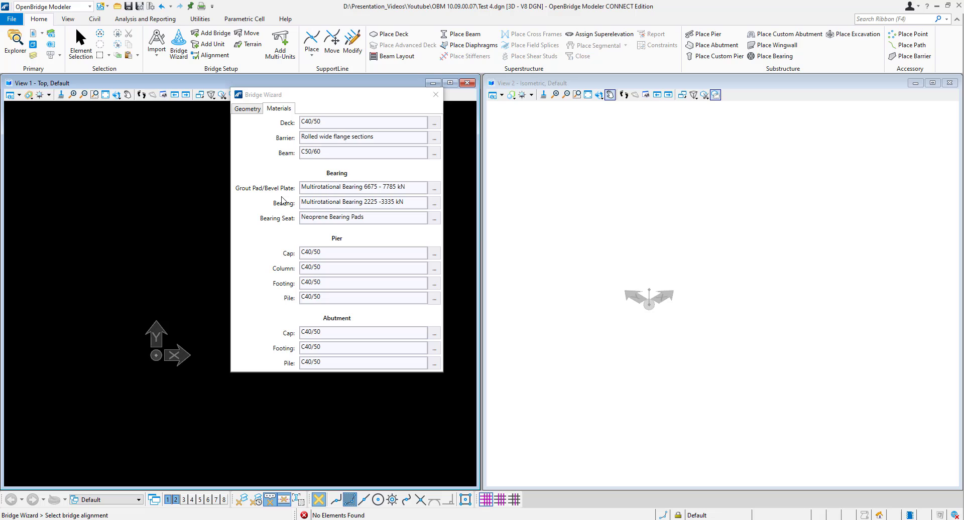
- Set the grout pad material to Multirotational Bearing 6675 - 7785 kN
click(434, 188)
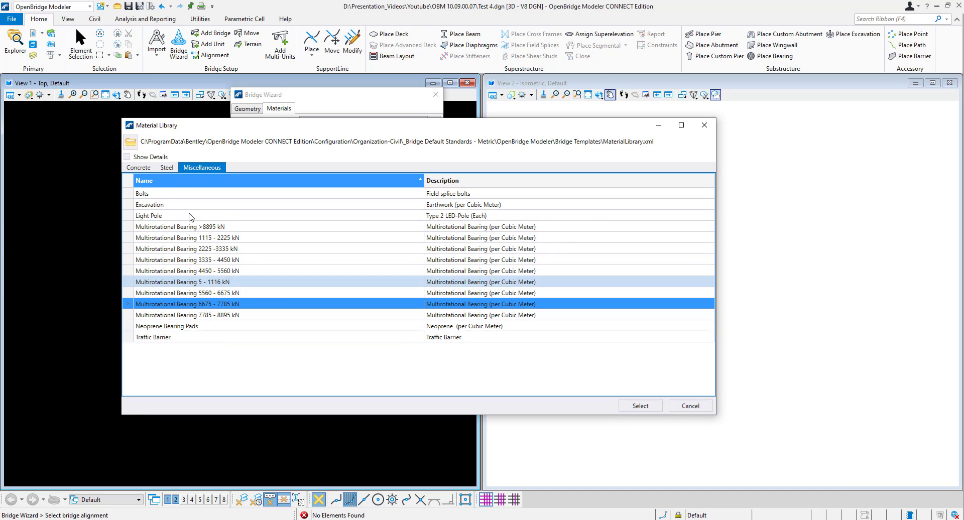
click(192, 292)
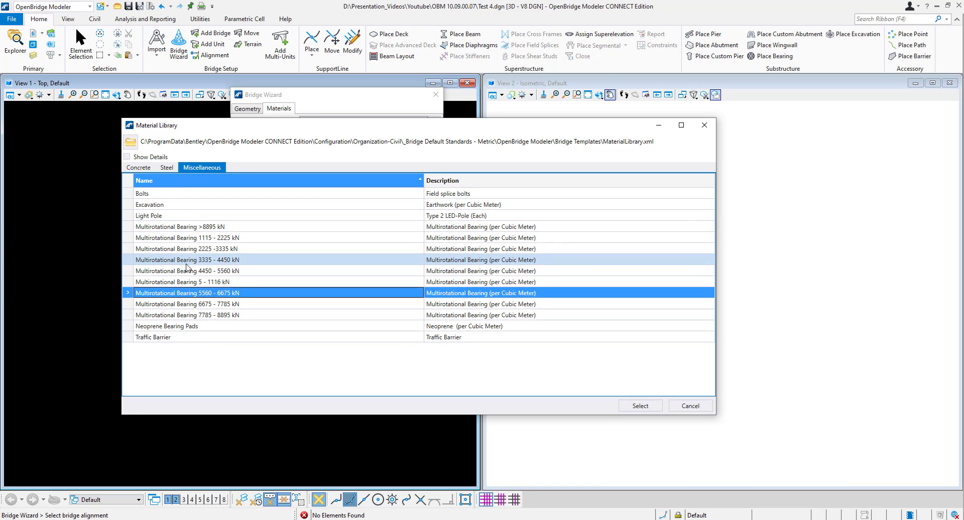
click(194, 305)
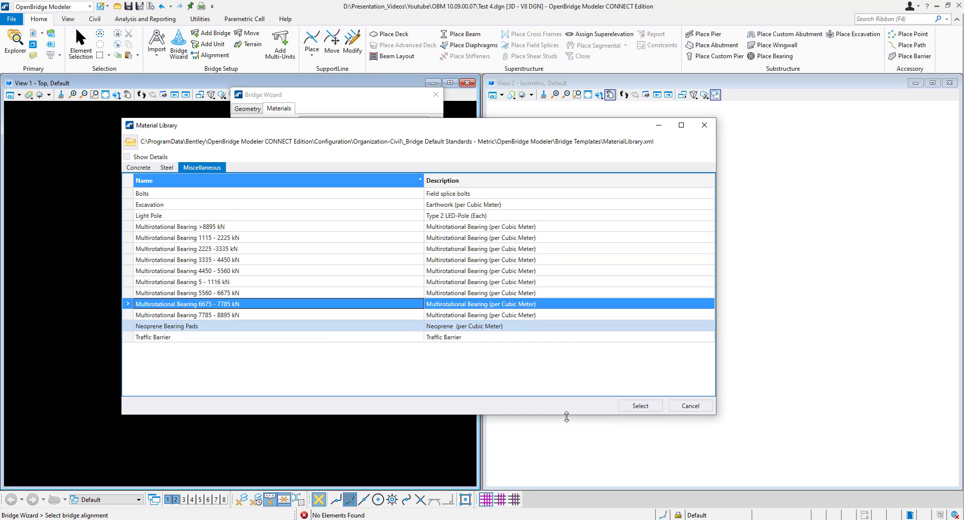
click(640, 405)
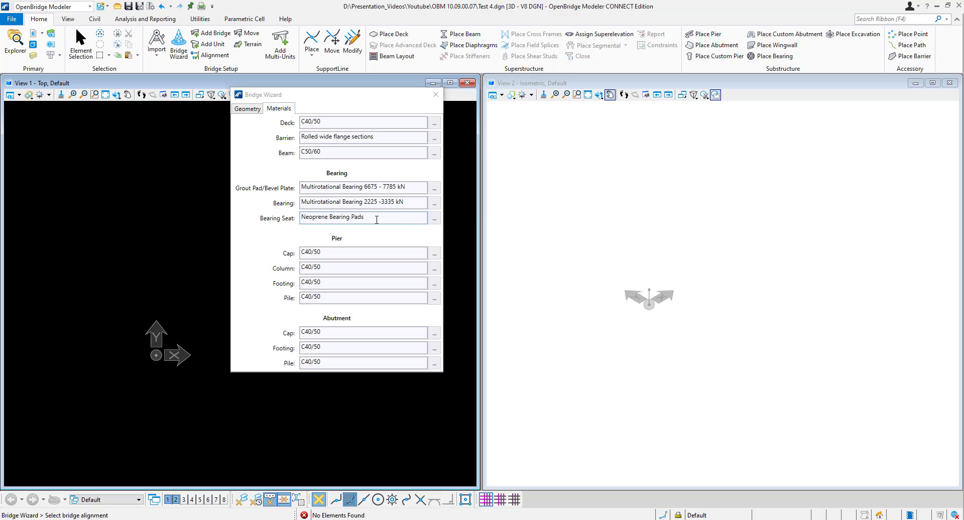
- Keep Neoprene Bearing Pads for the bearing seat and bring up the pier cap's material choices
click(434, 218)
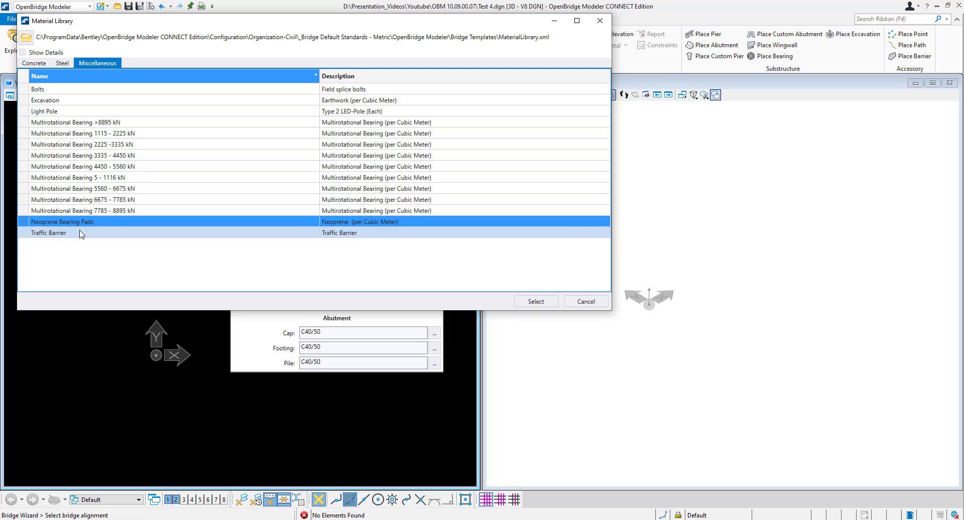
click(528, 301)
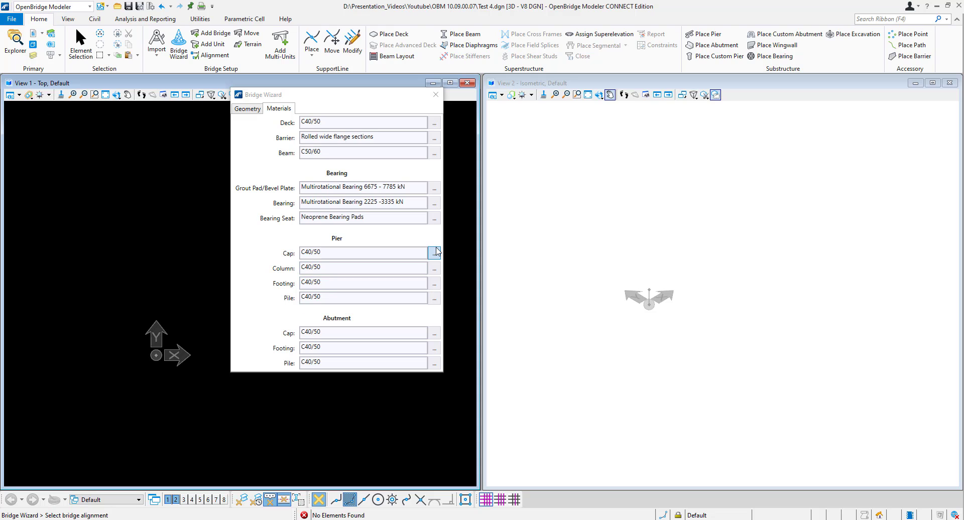
click(434, 253)
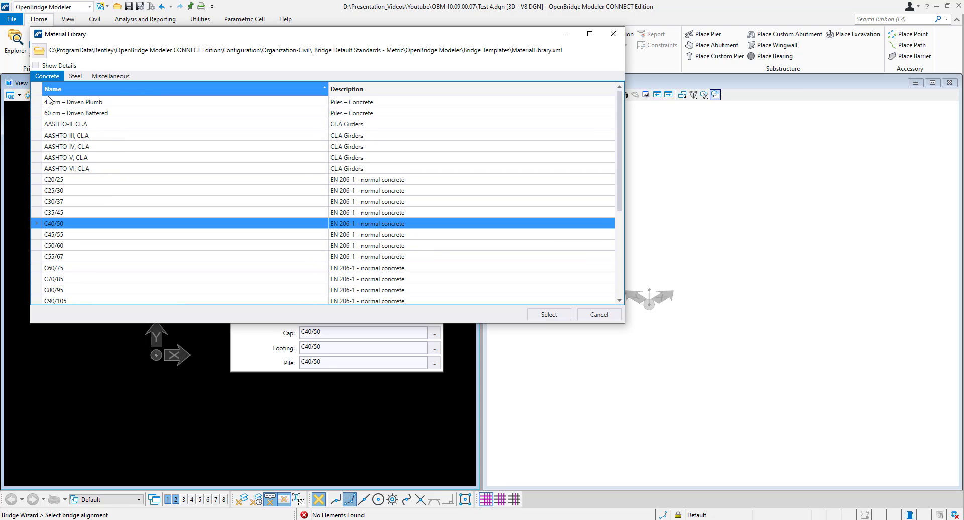
- Check the pier cap, column, footing, pile and abutment cap materials, leaving each at C40/50
click(613, 33)
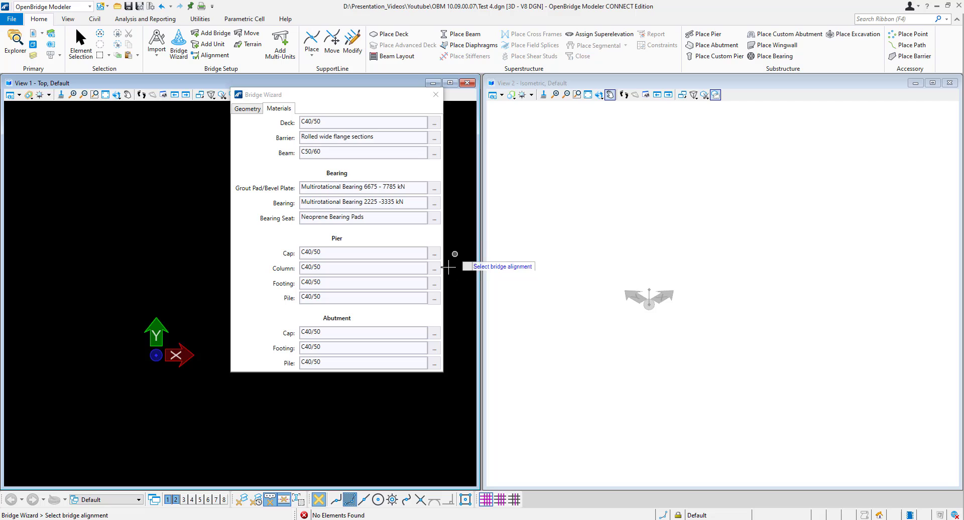
click(435, 270)
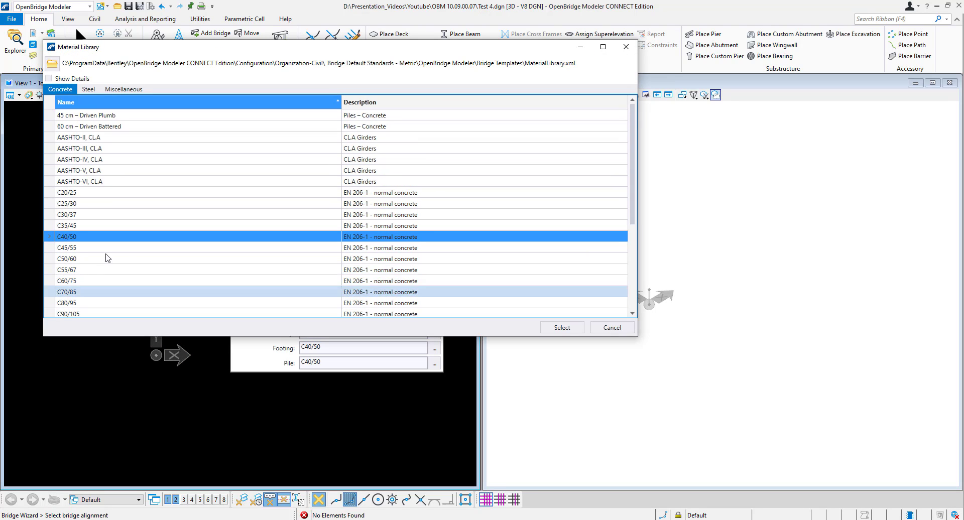
click(631, 48)
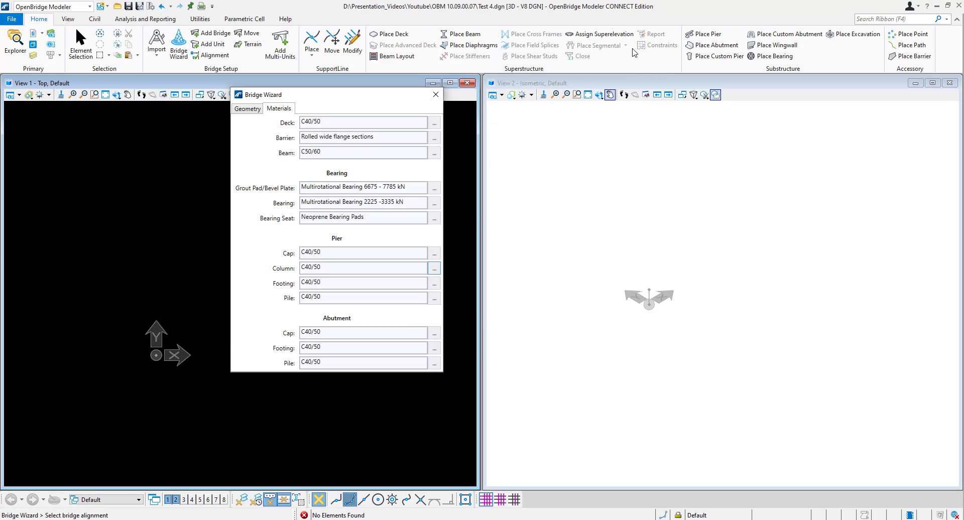
click(435, 284)
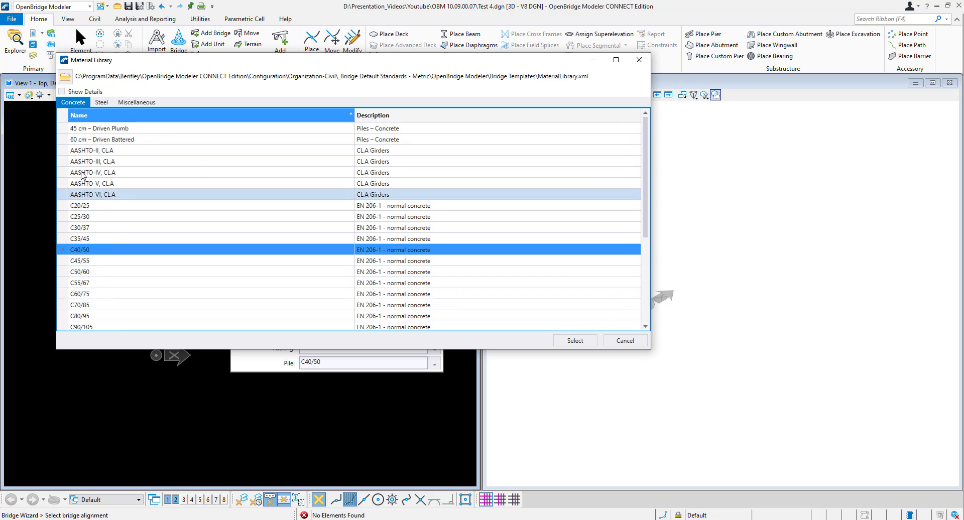
click(636, 65)
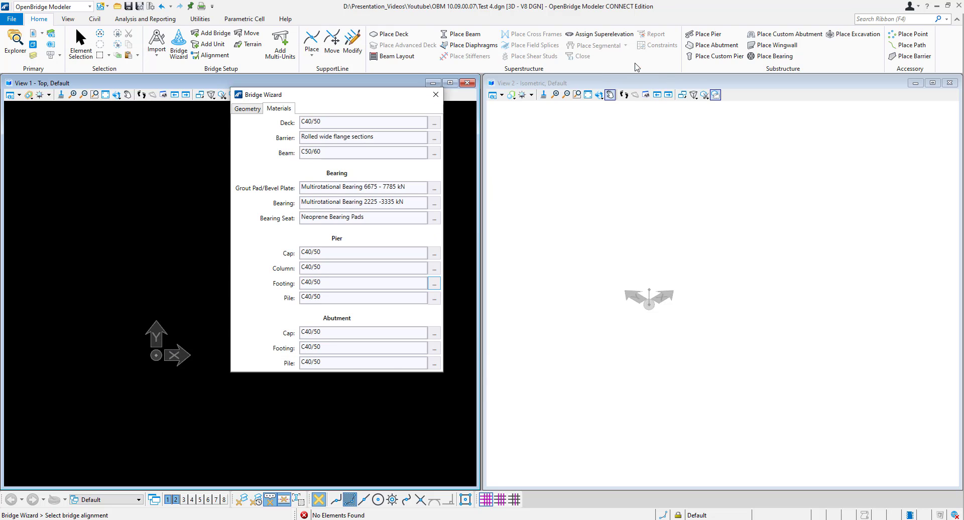
click(435, 298)
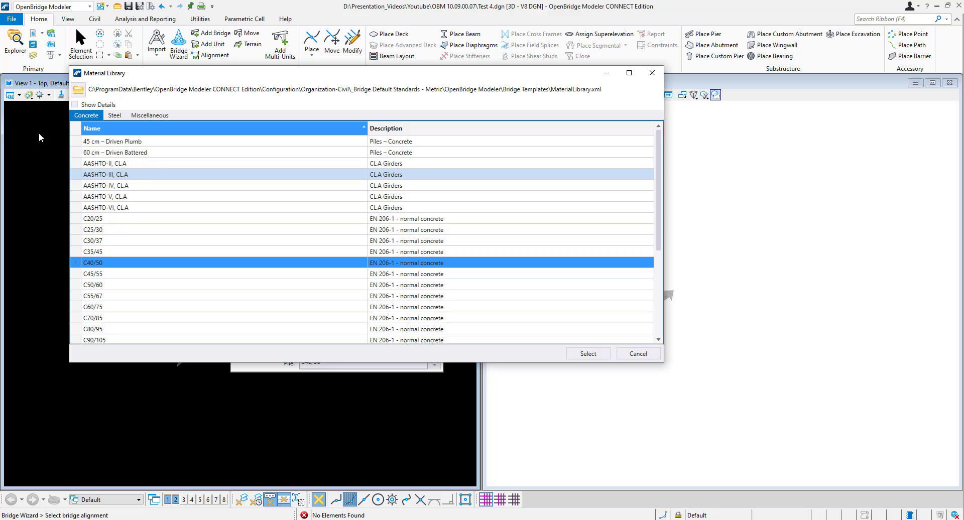
click(114, 115)
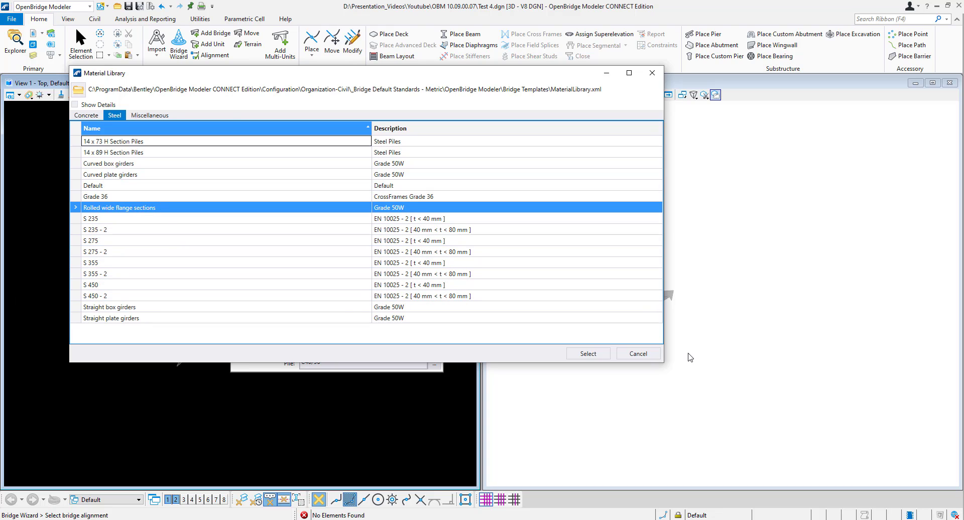
click(638, 354)
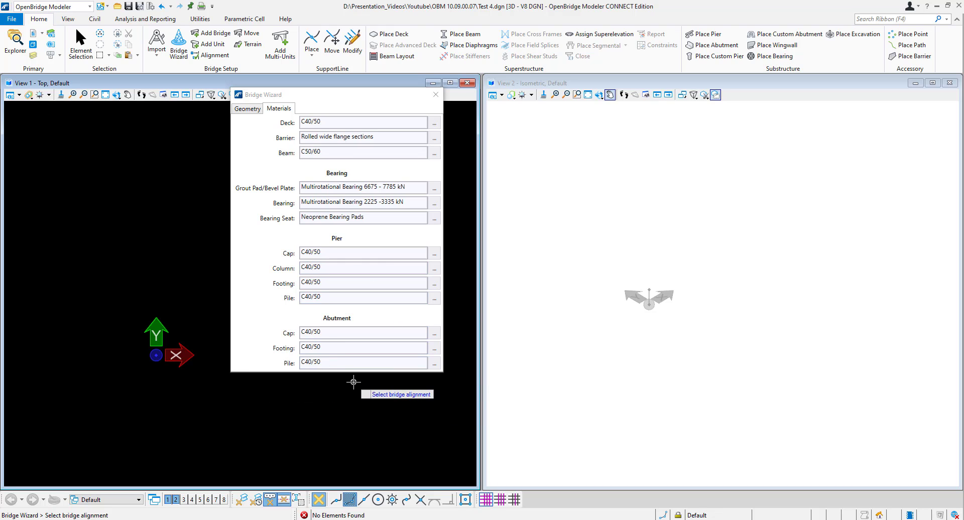
click(434, 333)
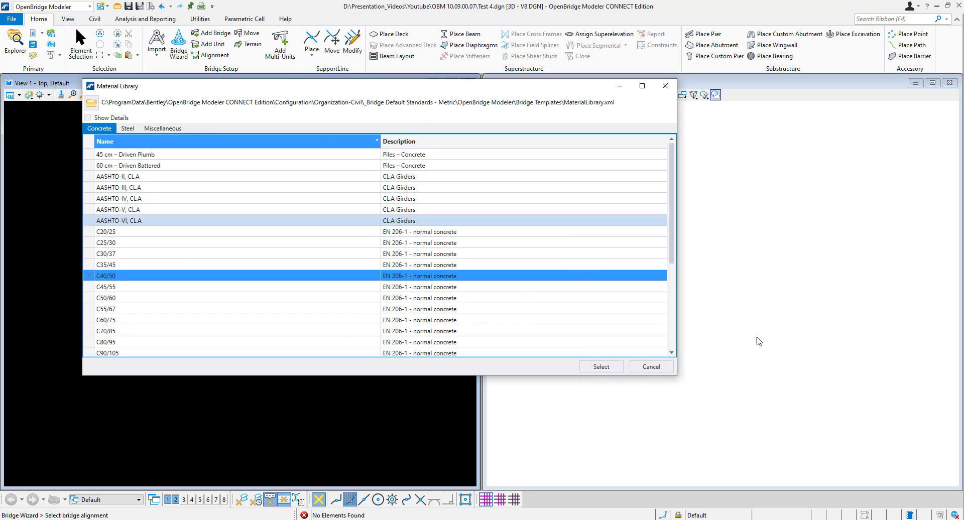
click(651, 367)
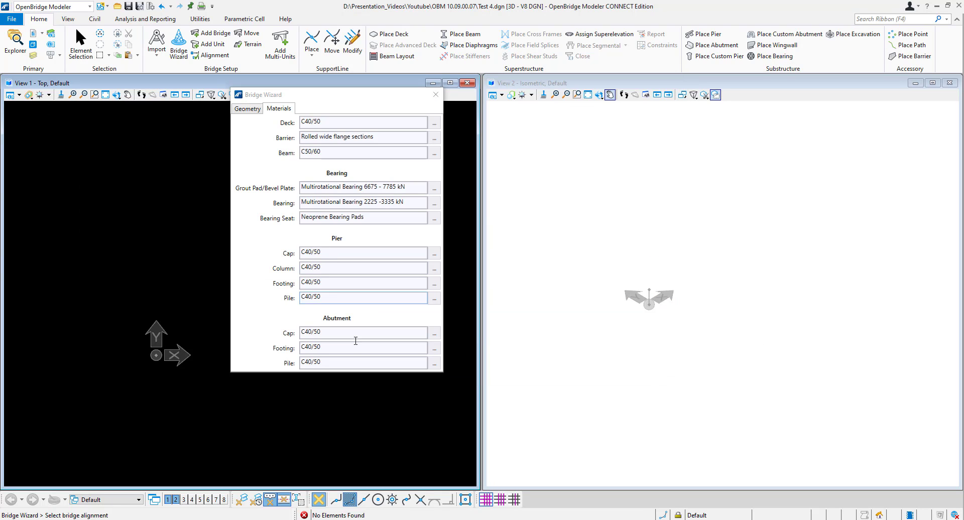
- Generate the bridge from the Geometry tab and fit it in both views, zooming in on the first pier
click(256, 109)
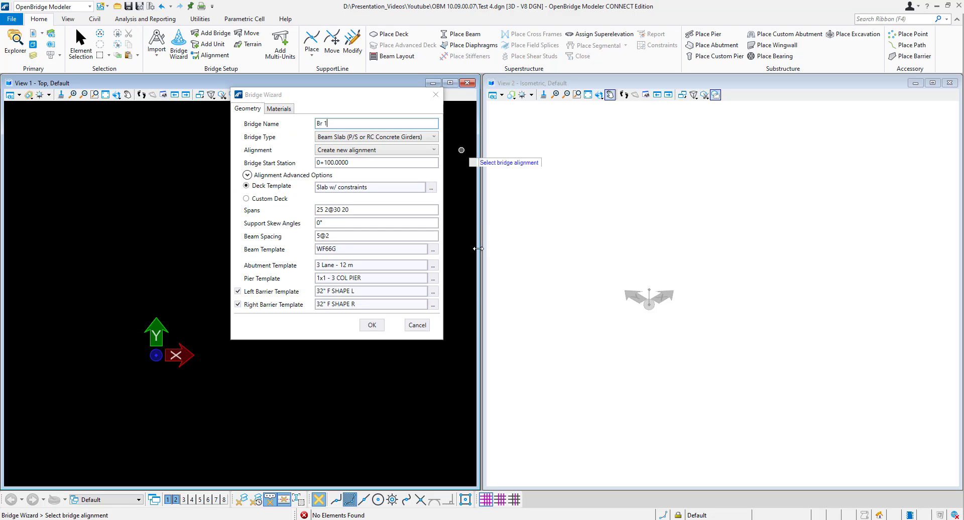
click(371, 325)
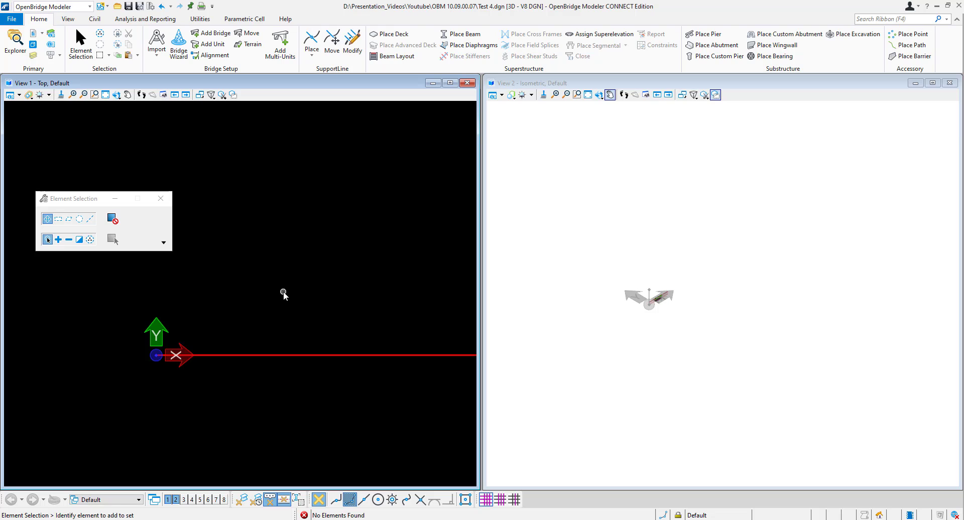
click(587, 95)
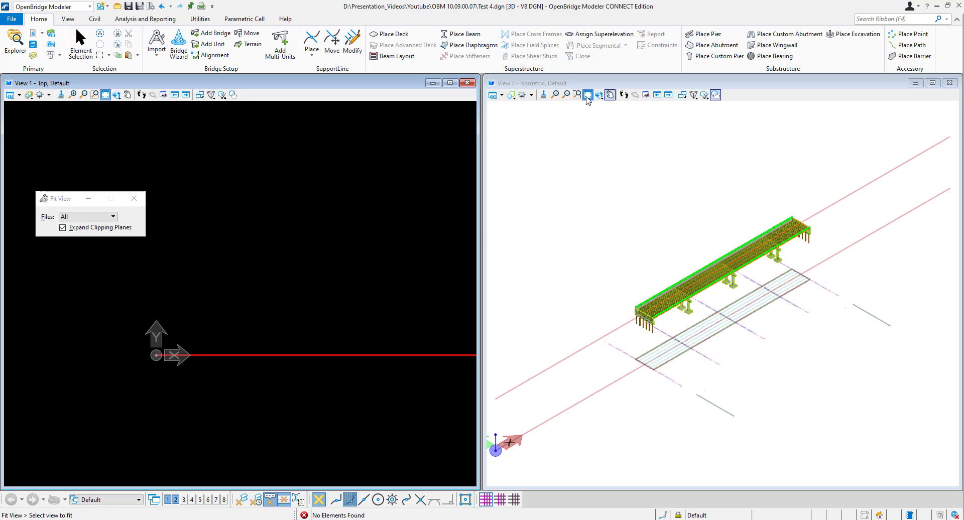
click(754, 280)
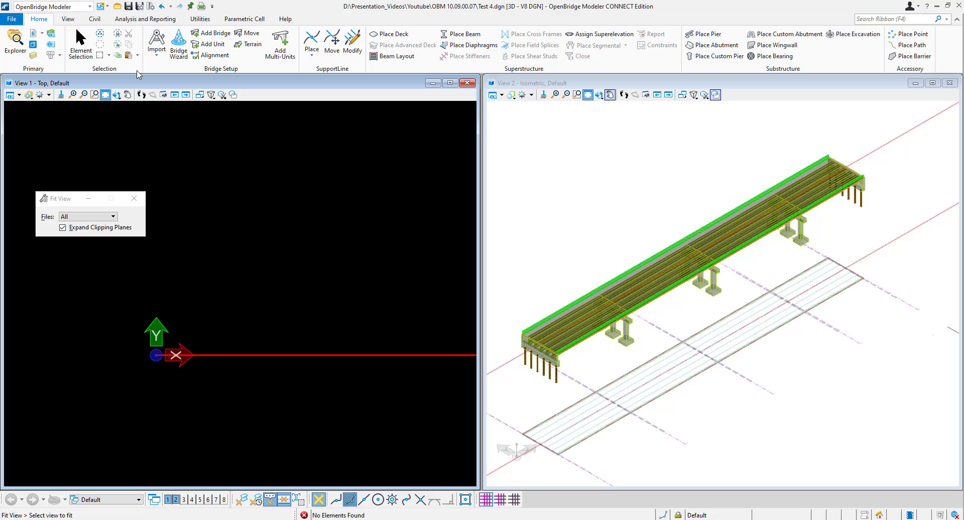
click(106, 95)
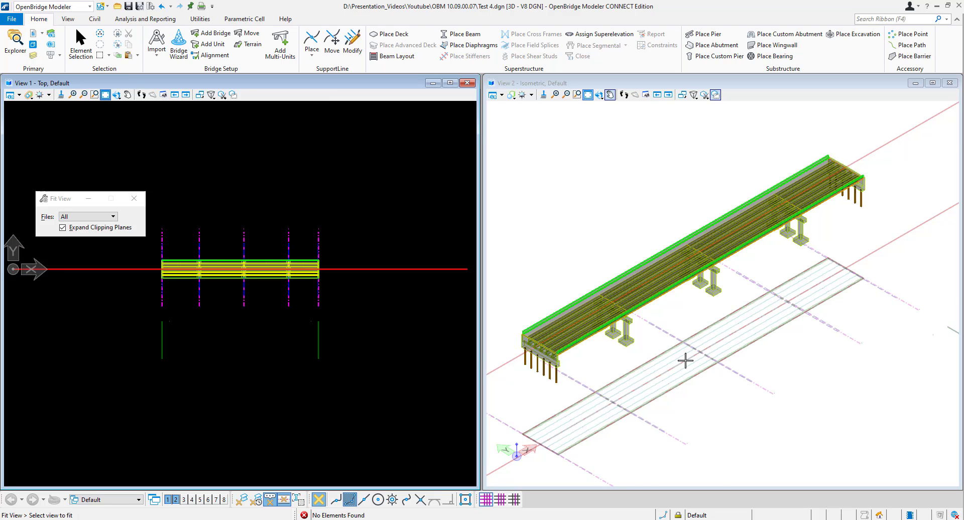
scroll(562, 339, up, 5)
click(94, 95)
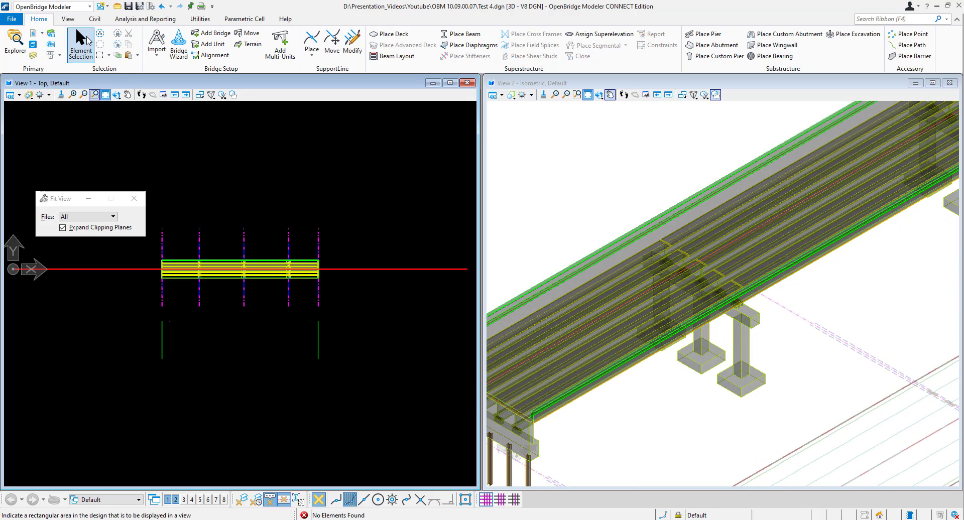
click(83, 45)
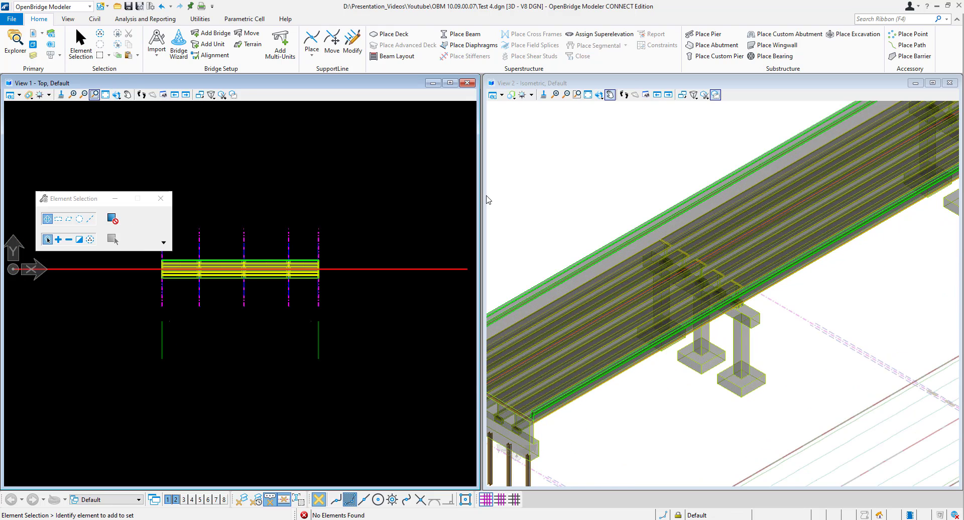
click(602, 251)
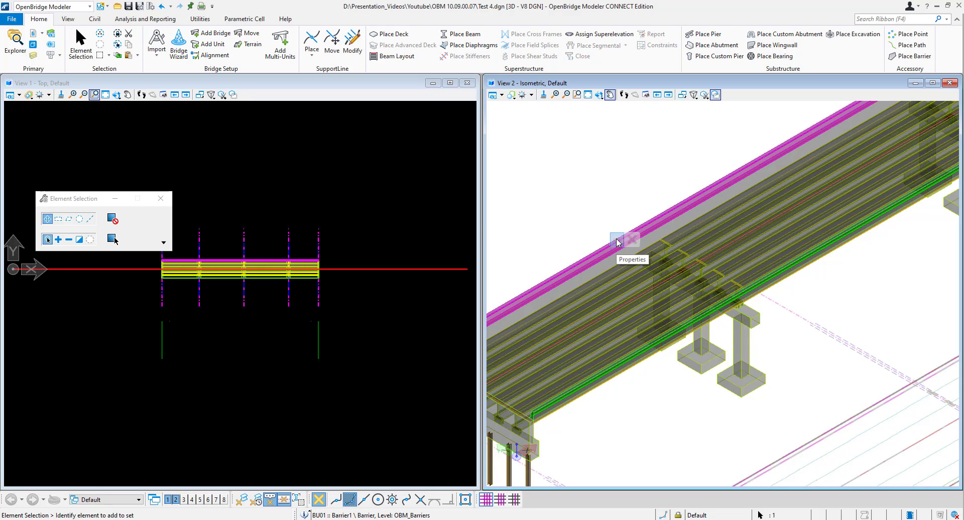
mouse_move(617, 243)
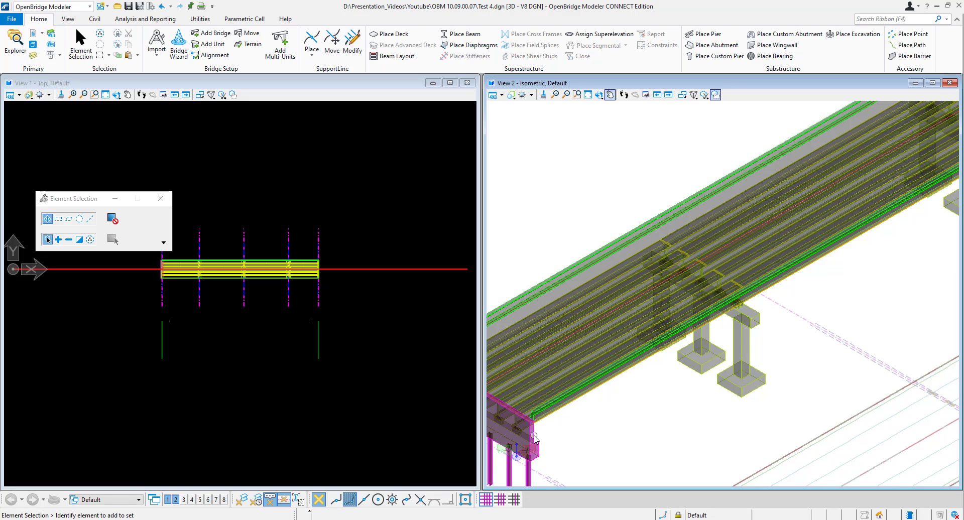
middle_drag(534, 439, 632, 260)
scroll(632, 260, down, 1)
mouse_move(631, 260)
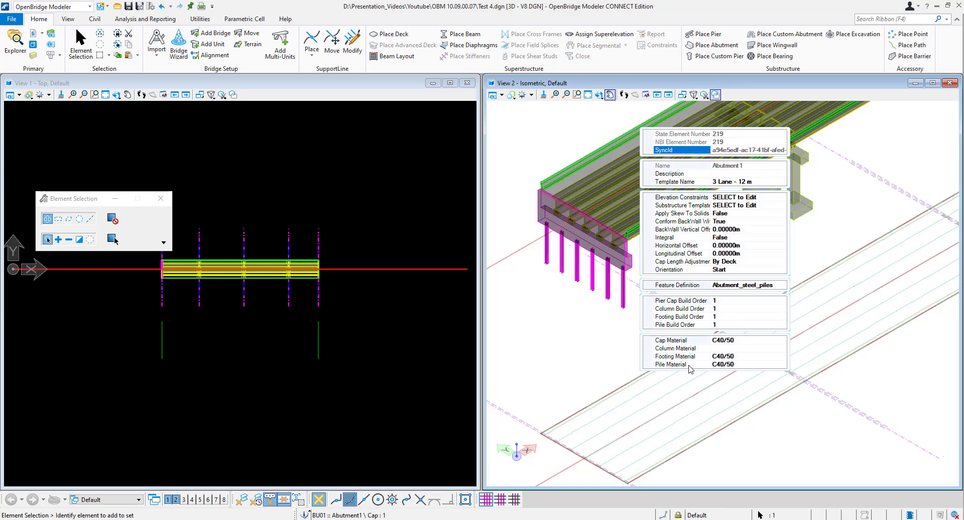
click(793, 200)
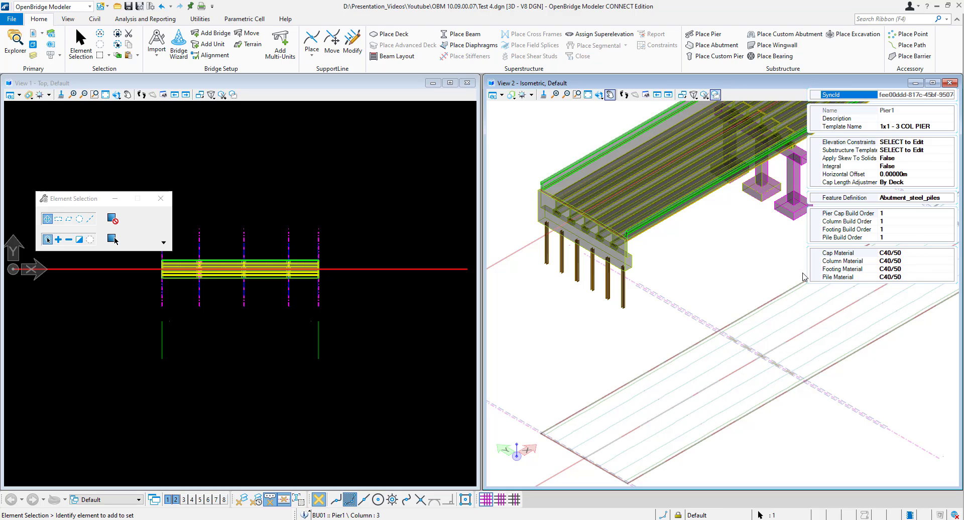
scroll(663, 271, up, 2)
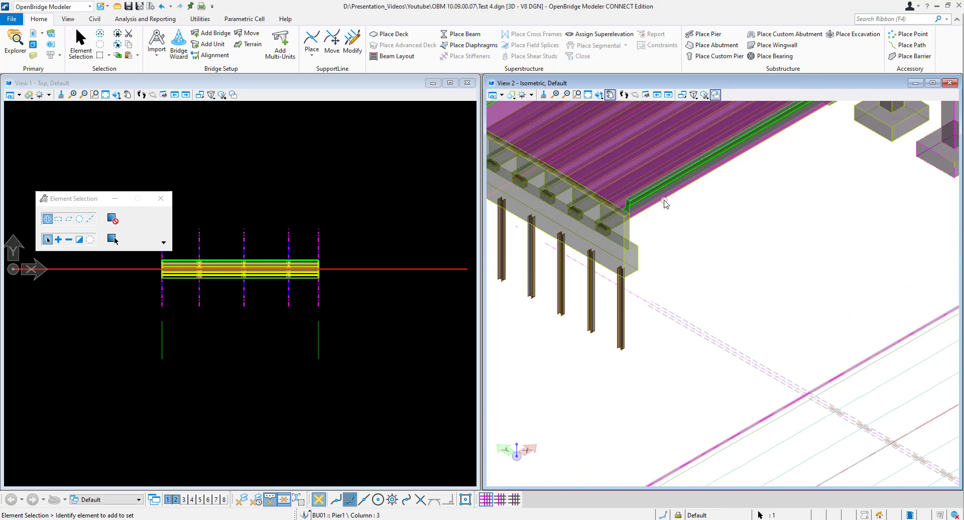
click(677, 193)
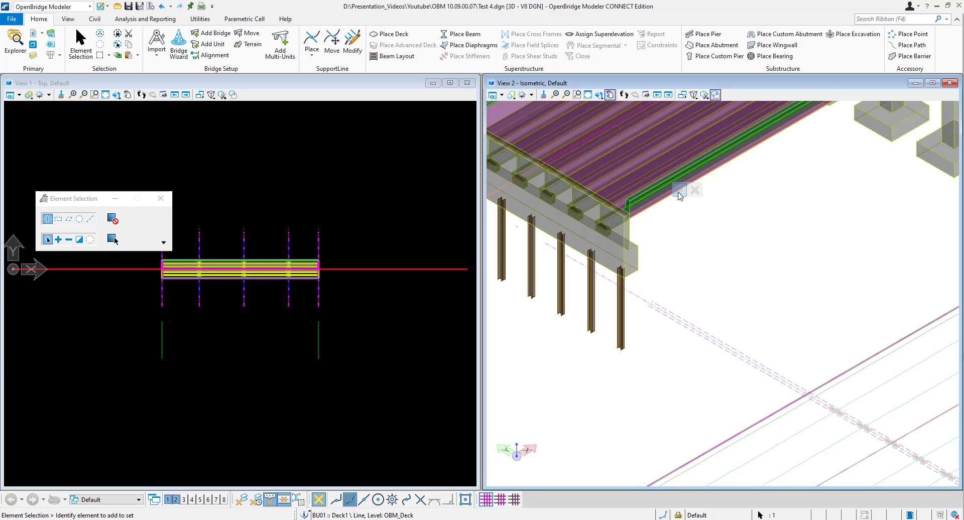
mouse_move(679, 194)
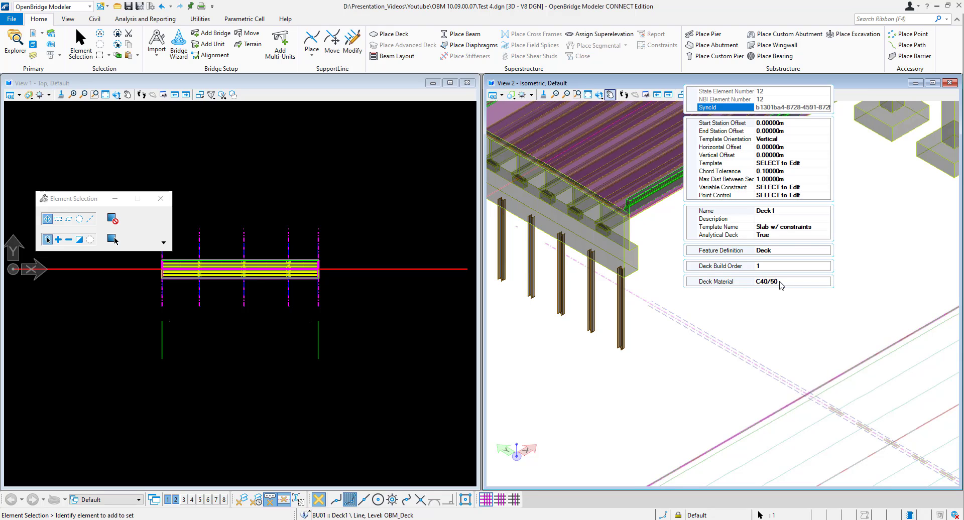
scroll(582, 359, down, 5)
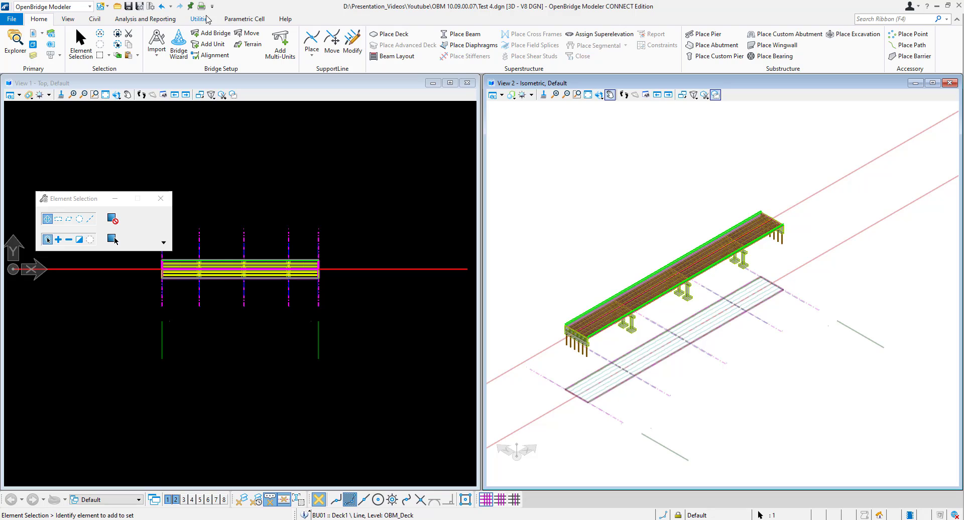
- Open the Material library from Utilities and look through the Miscellaneous materials
click(200, 19)
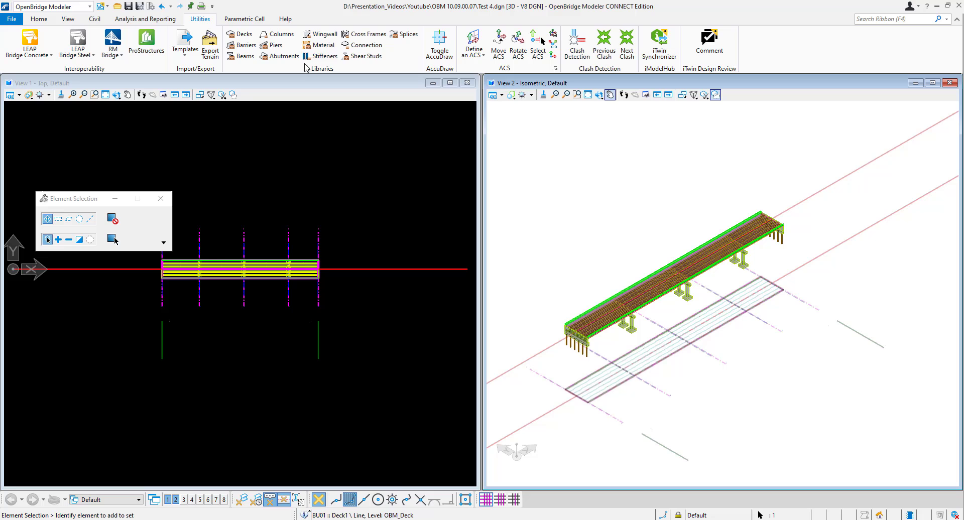
click(320, 45)
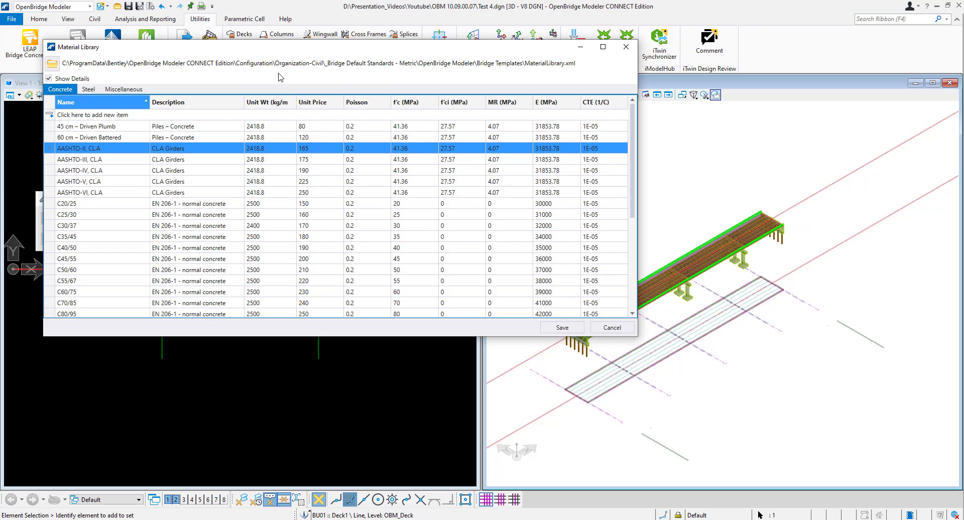
click(124, 88)
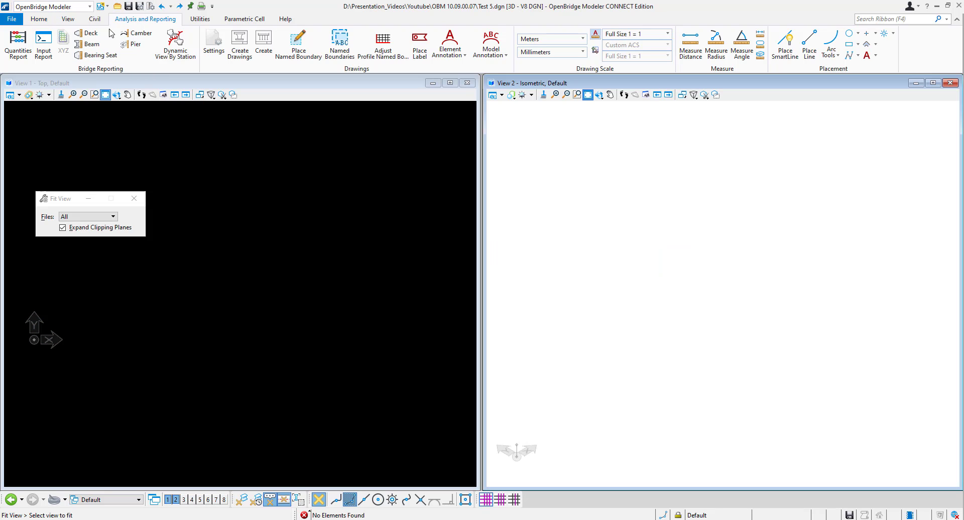
- Start a Beam Slab (Steel Girders) bridge in the wizard using a rolled beam template from the library
click(39, 19)
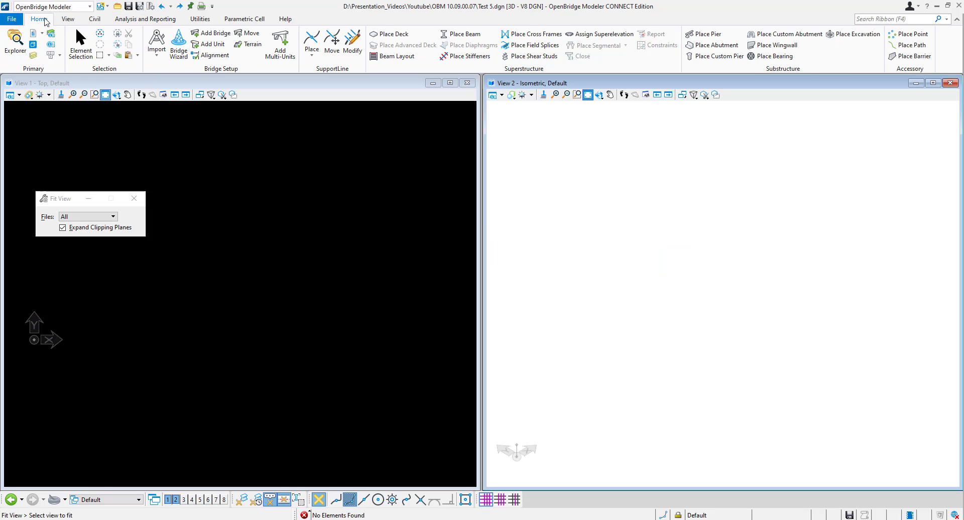
click(178, 44)
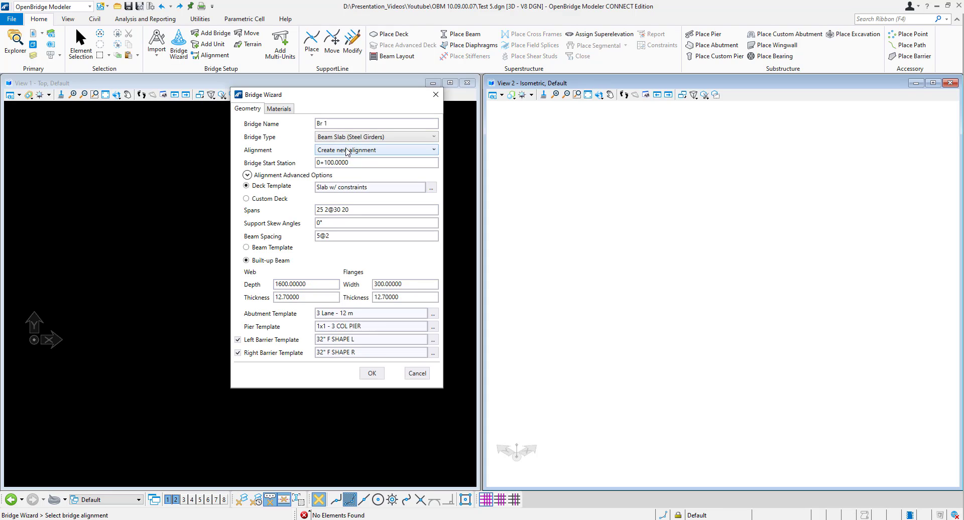
click(390, 138)
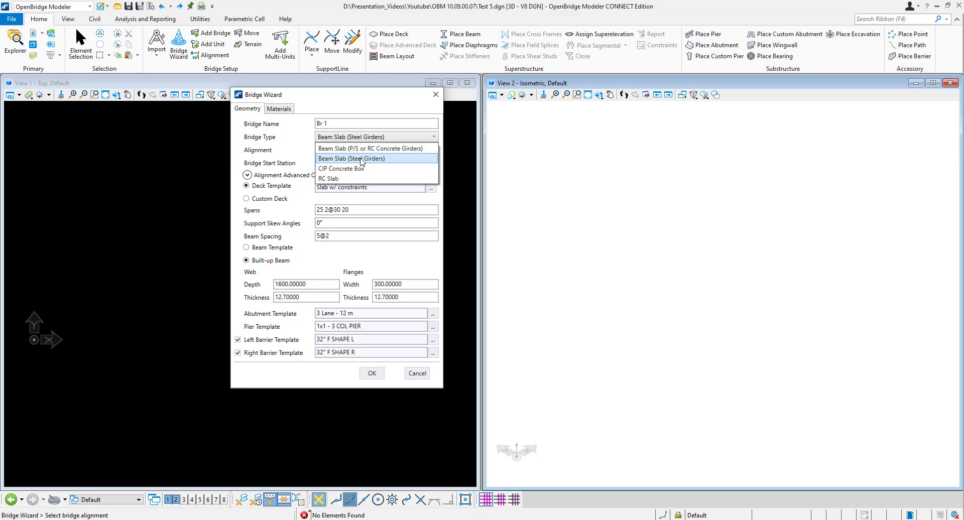
click(360, 158)
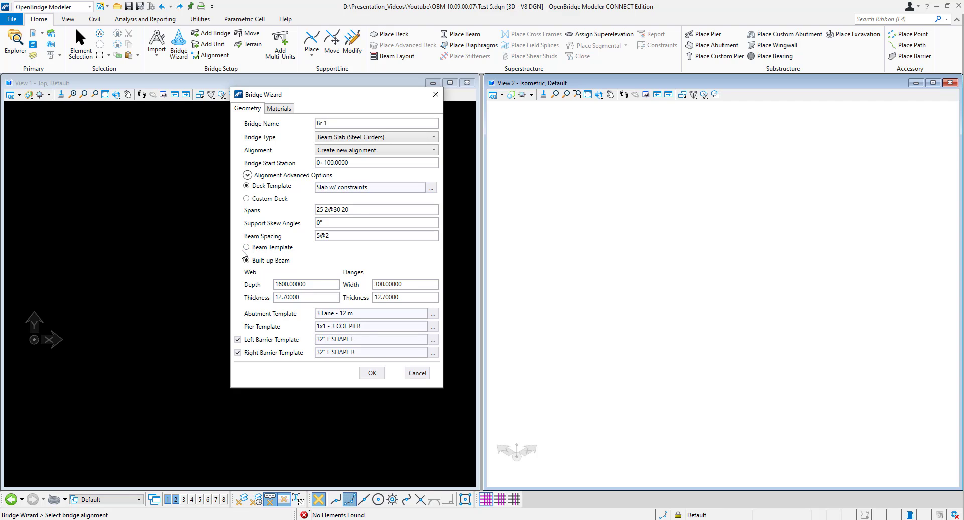
click(246, 247)
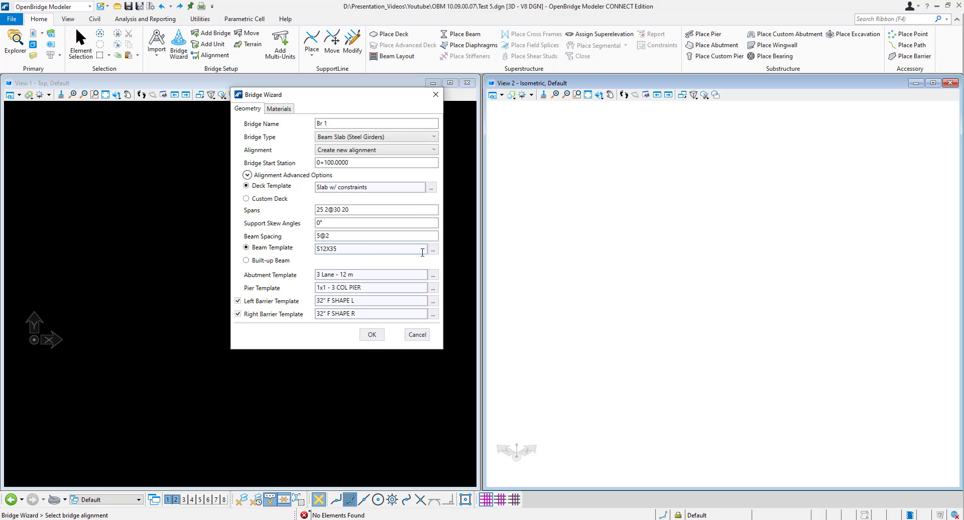
click(432, 249)
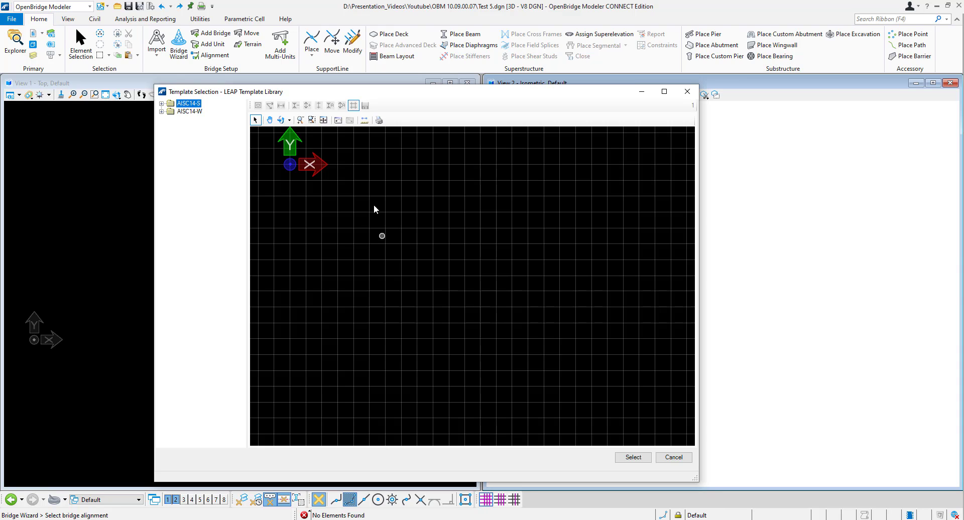
- Preview AISC14-S sections such as S20X96 and S15X42.9, then close the library keeping S12X35
click(163, 104)
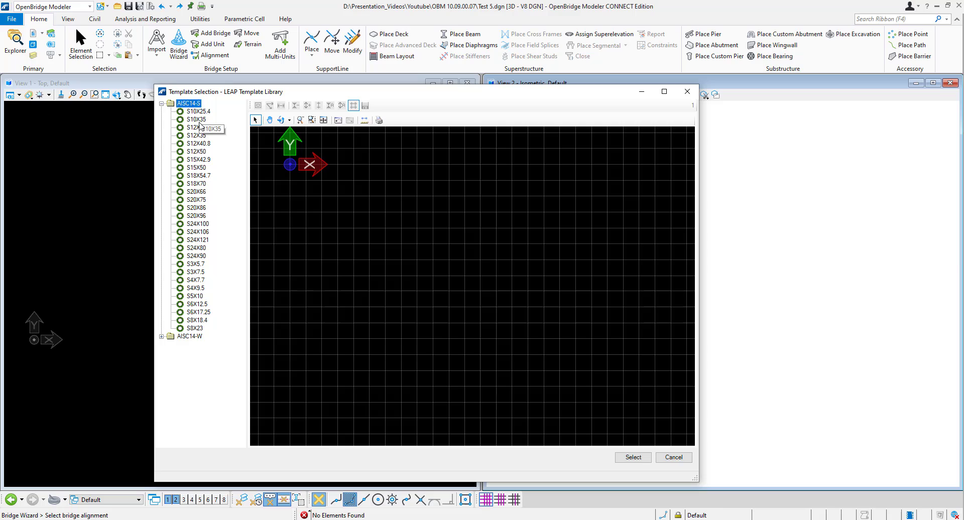
click(197, 120)
click(198, 143)
click(197, 168)
click(196, 216)
click(196, 248)
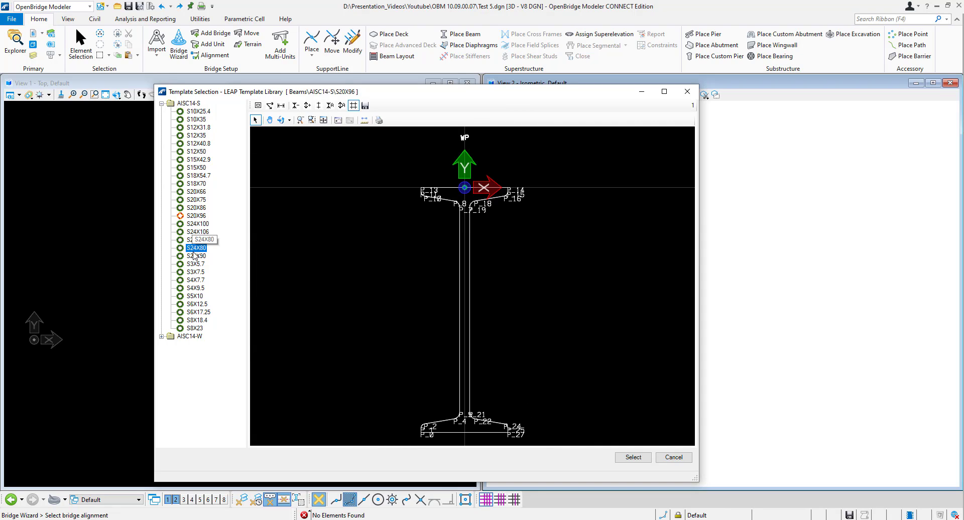
click(198, 160)
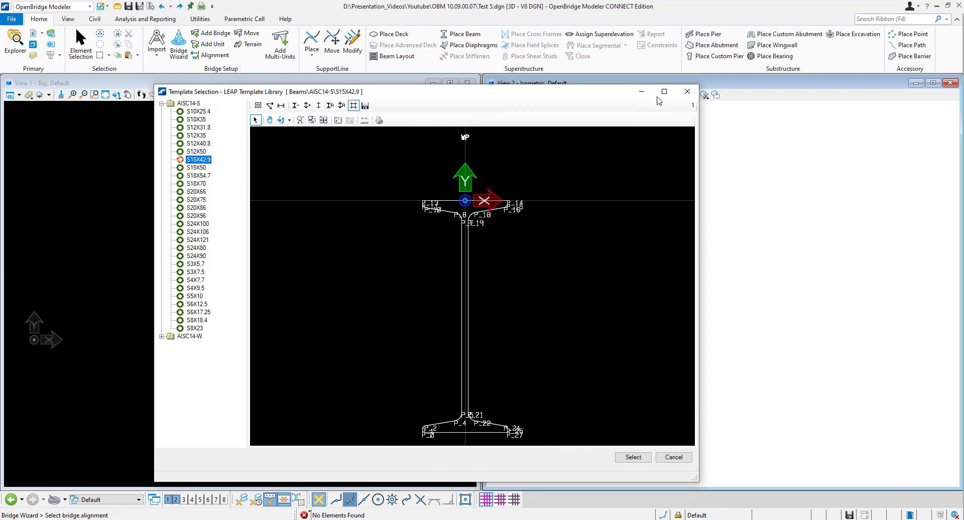
click(688, 93)
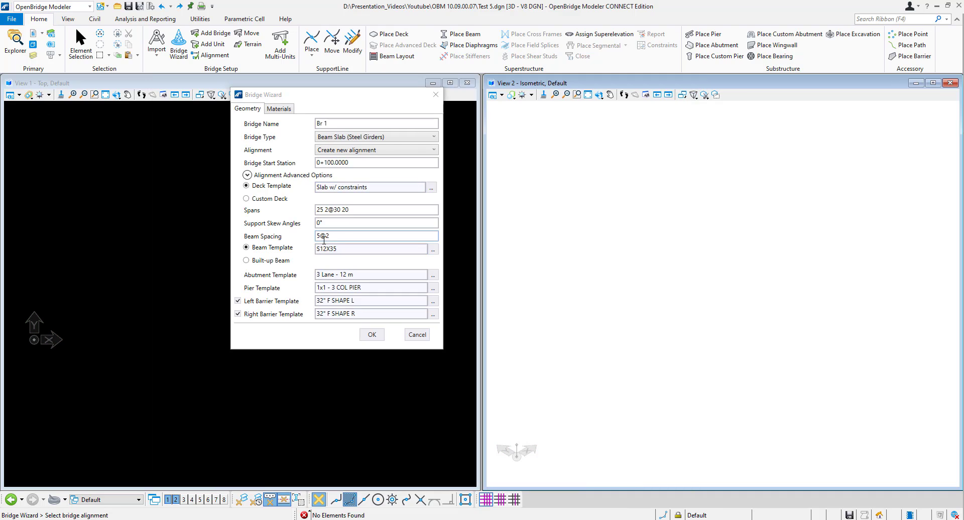
- Switch the girders to built-up beams and check web depth 1600, web thickness 12.7, flange width 300
click(247, 261)
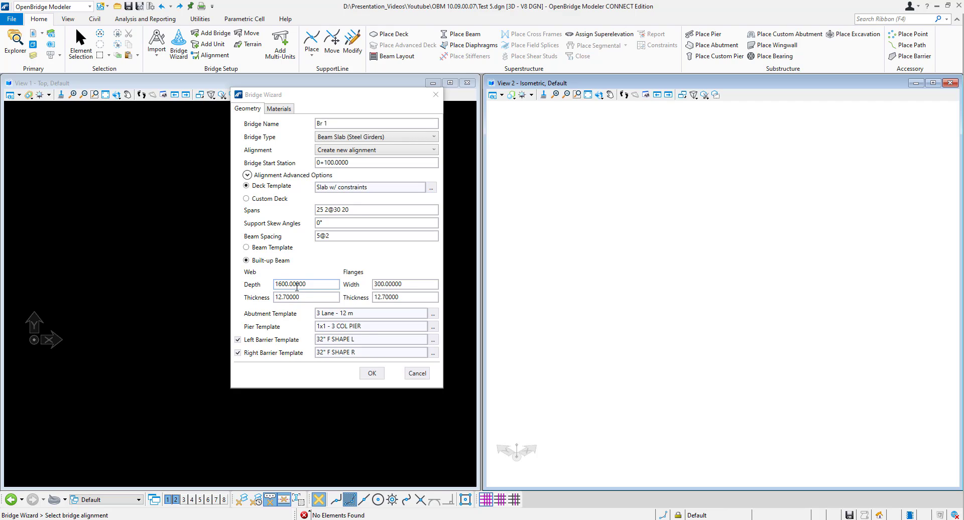
drag(313, 285, 271, 289)
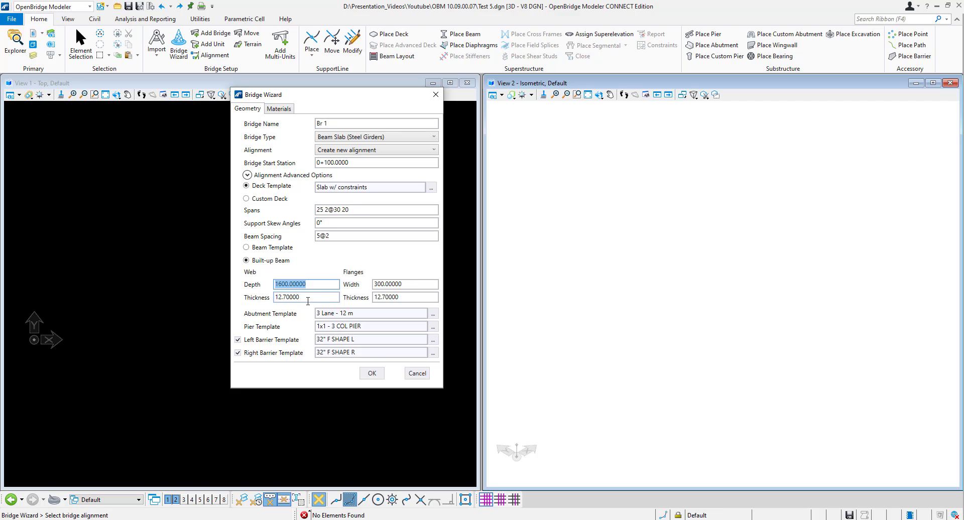
double_click(307, 297)
drag(429, 284, 368, 300)
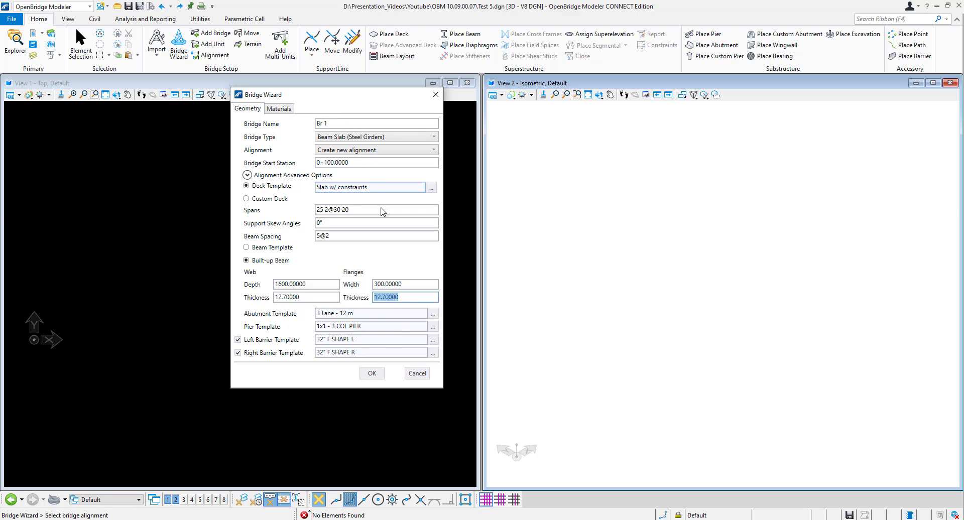
- Generate the steel girder bridge and zoom View 2 in and out on the abutment and pier caps
click(372, 373)
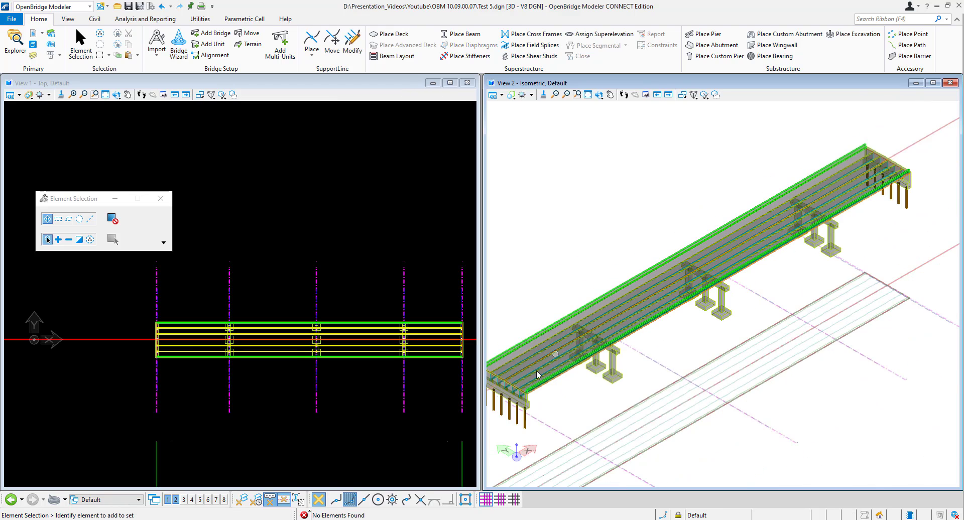
scroll(537, 374, down, 3)
scroll(537, 374, up, 8)
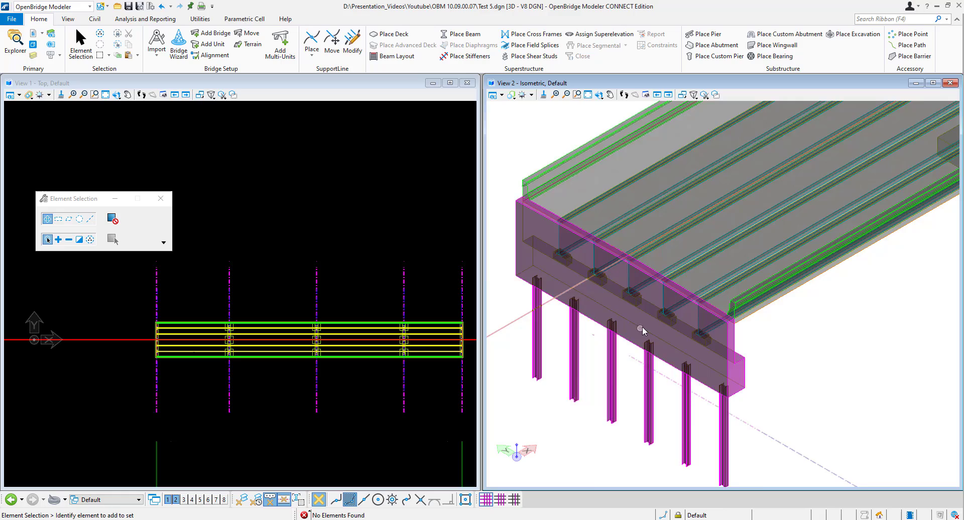
scroll(642, 331, up, 4)
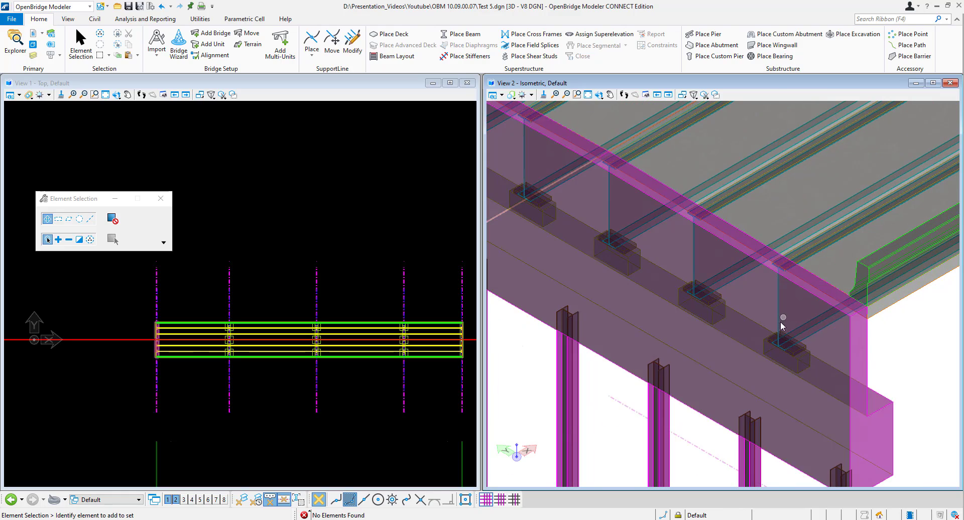
scroll(781, 302, down, 1)
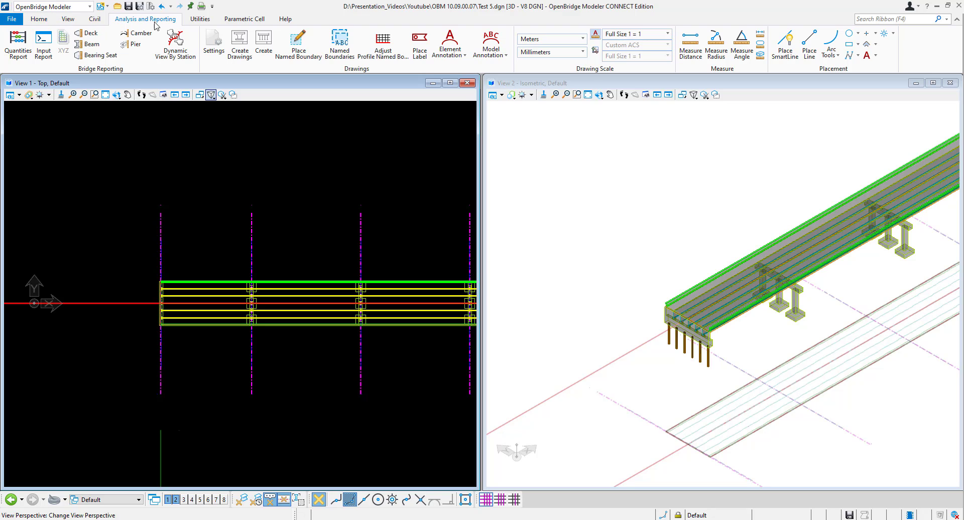
- Create a Dynamic View By Station section sheet cut along the bridge alignment at station 0+124.9689
click(177, 52)
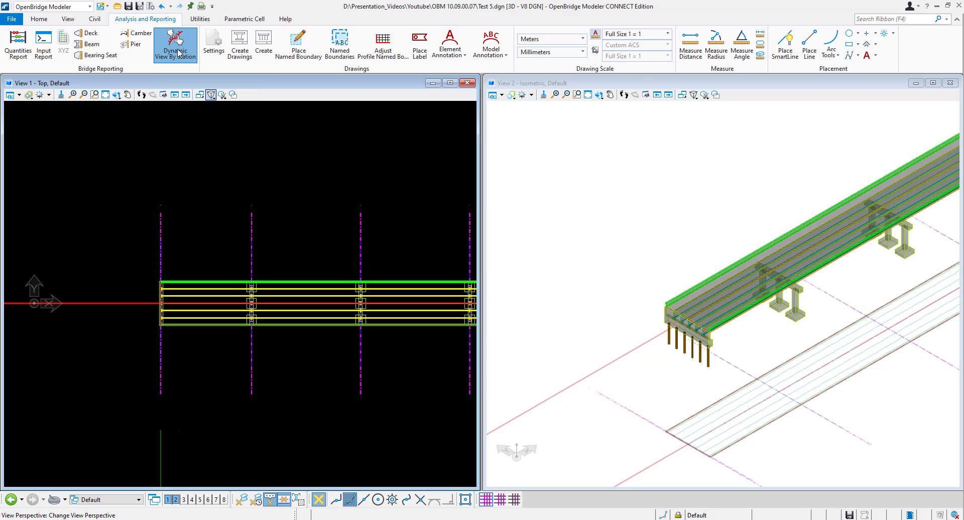
scroll(231, 304, up, 3)
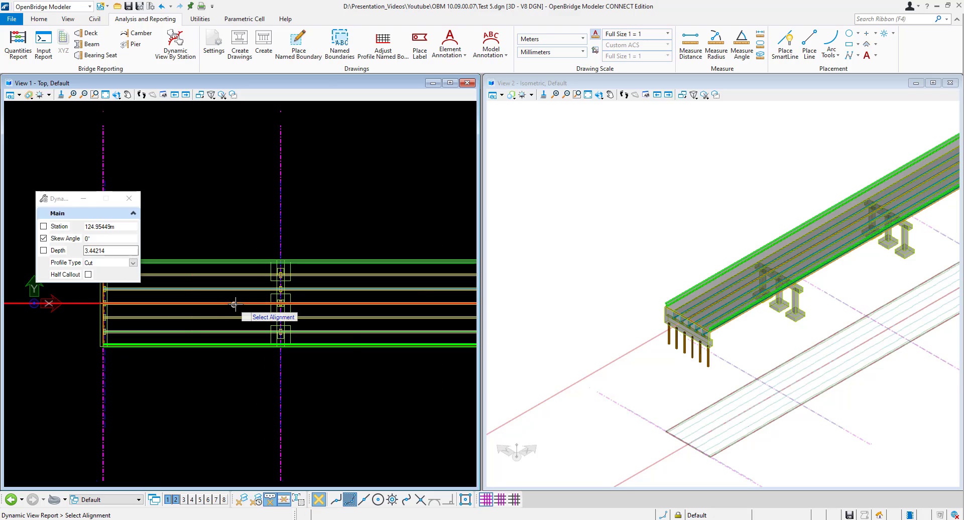
click(235, 304)
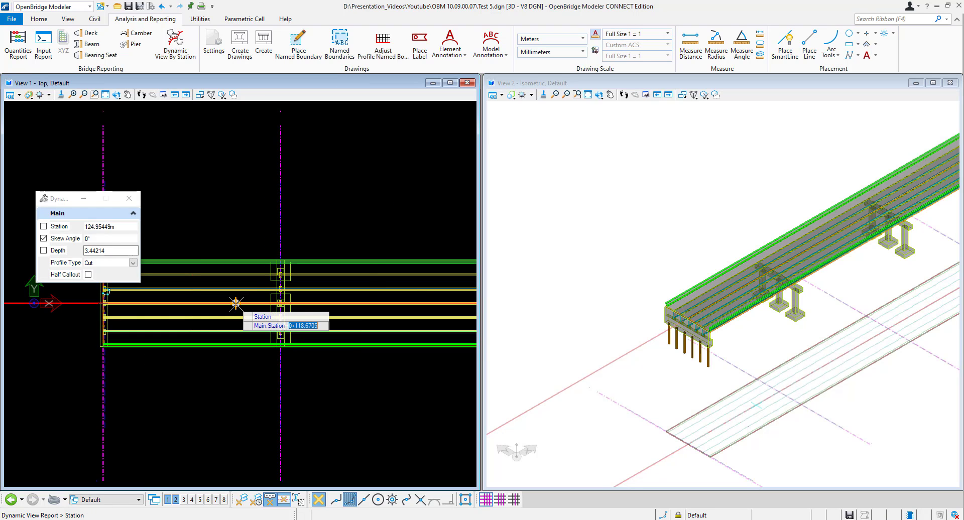
click(279, 241)
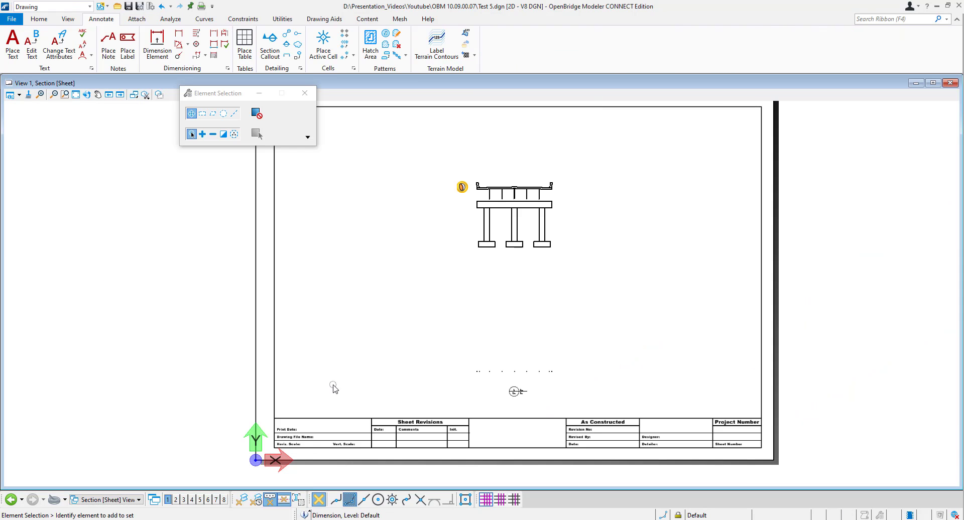
- Place a linear dimension across a girder's bottom flange ends showing 300mm width
scroll(514, 188, up, 6)
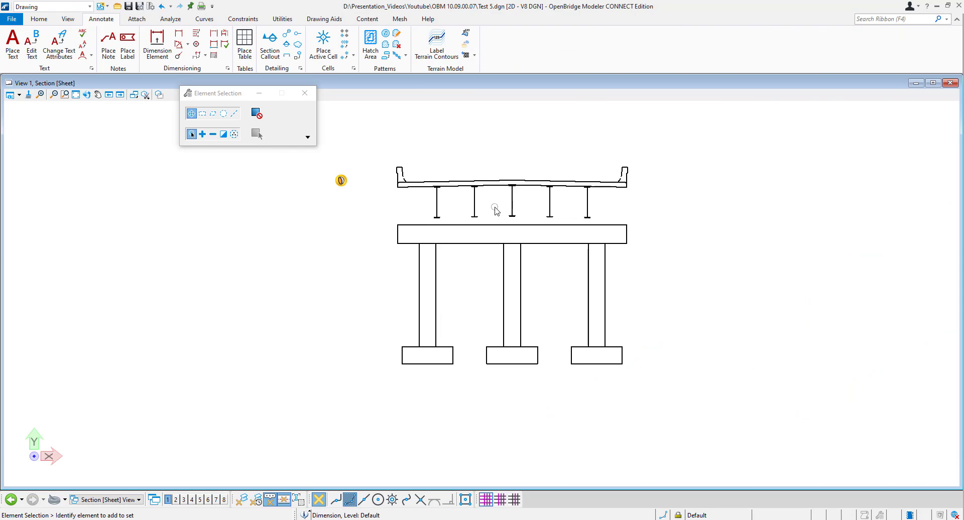
scroll(511, 182, up, 6)
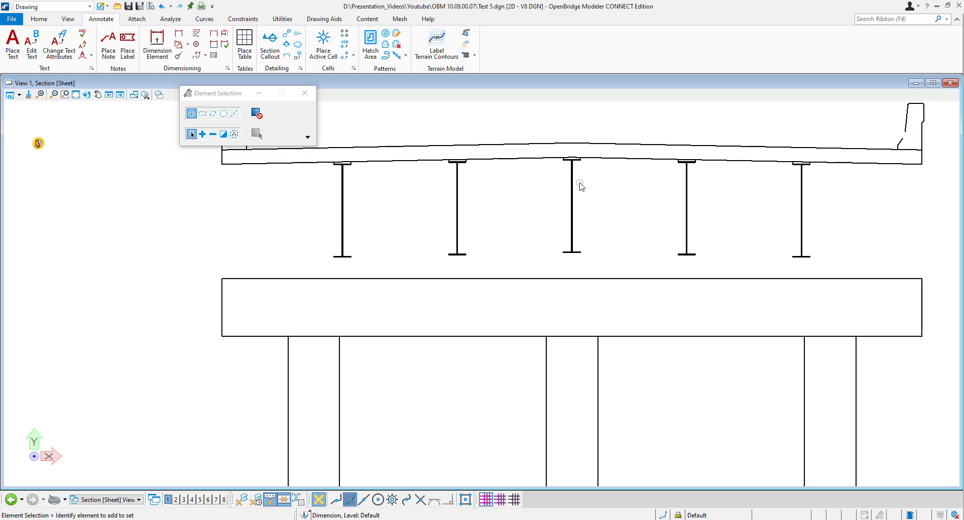
scroll(471, 194, up, 2)
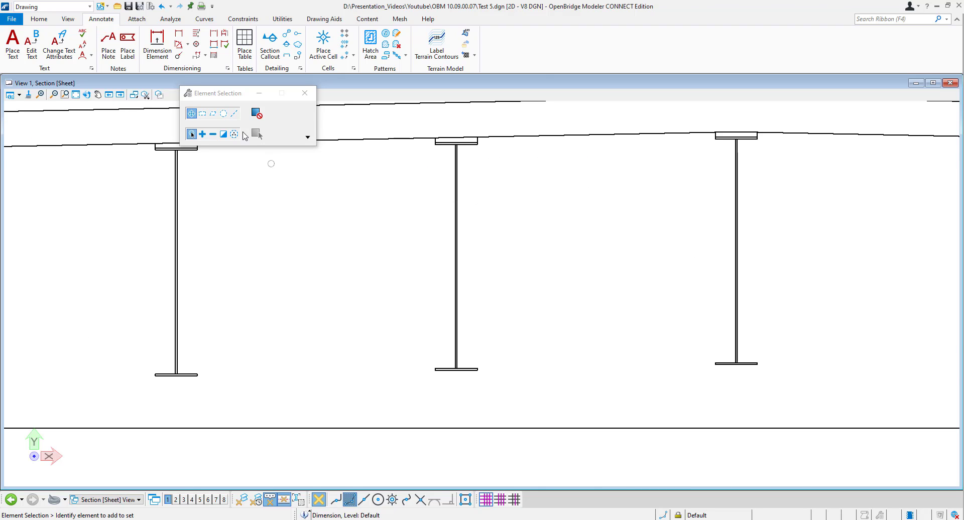
click(179, 32)
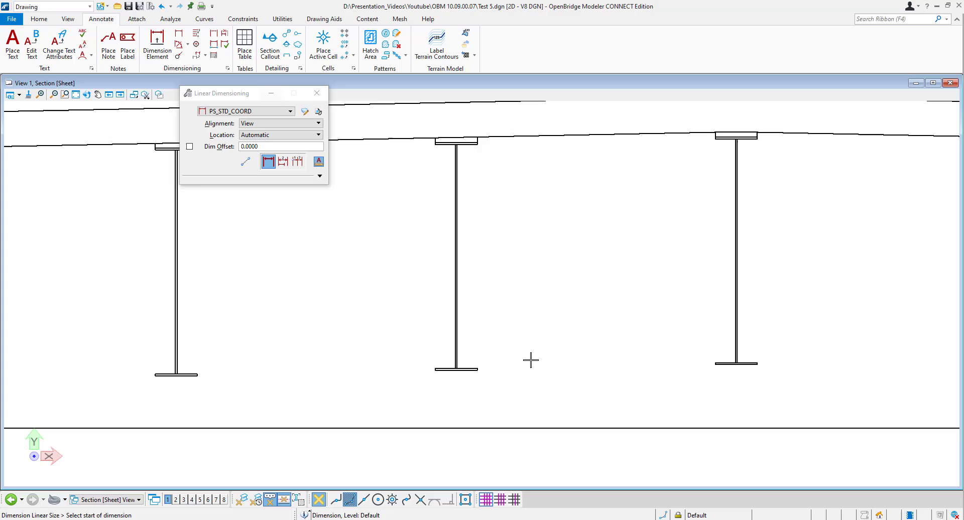
scroll(531, 359, up, 4)
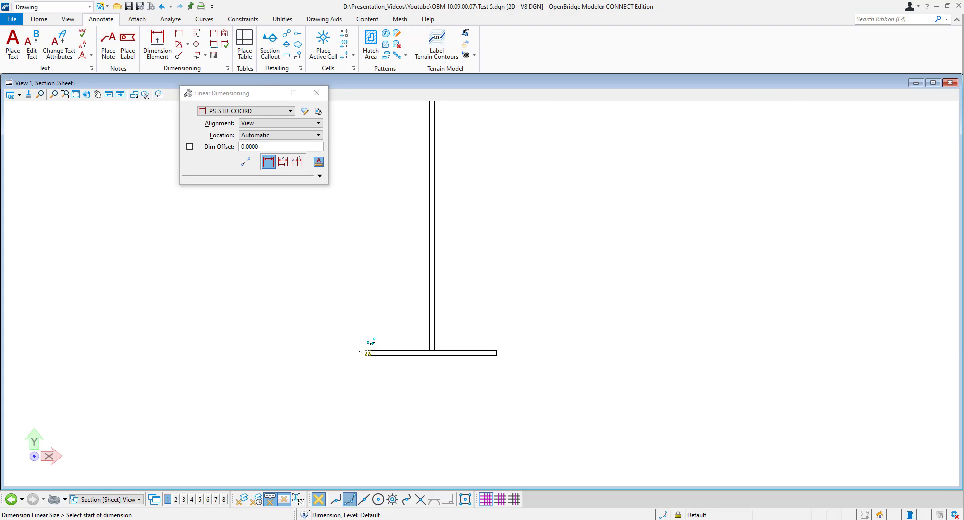
click(367, 350)
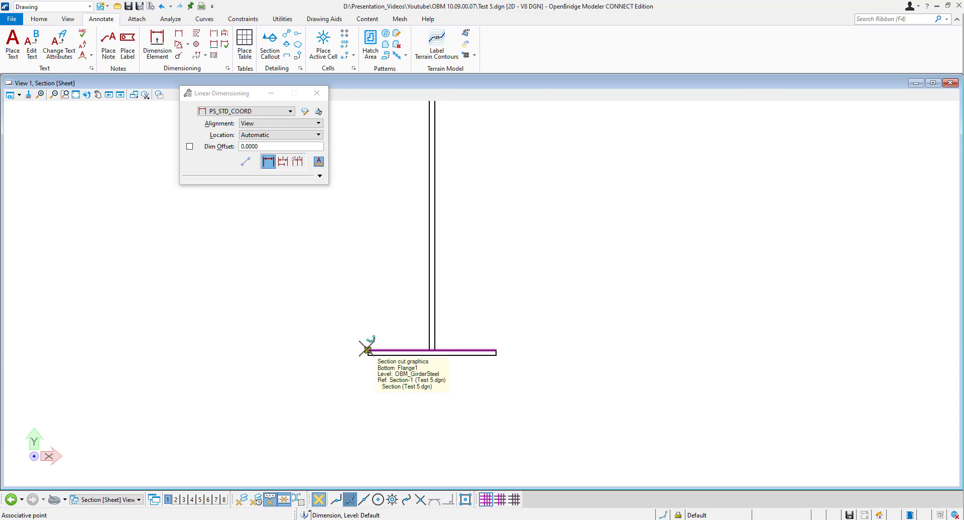
click(496, 348)
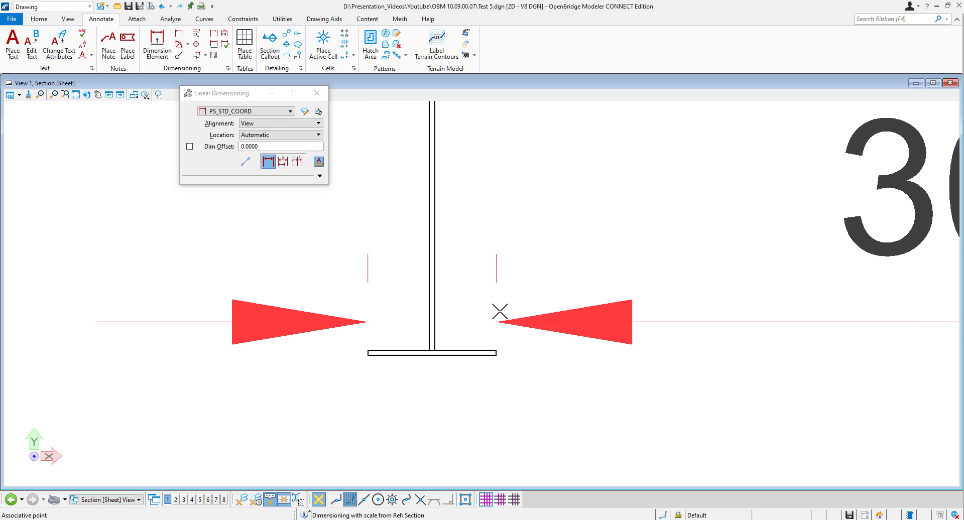
scroll(499, 311, down, 6)
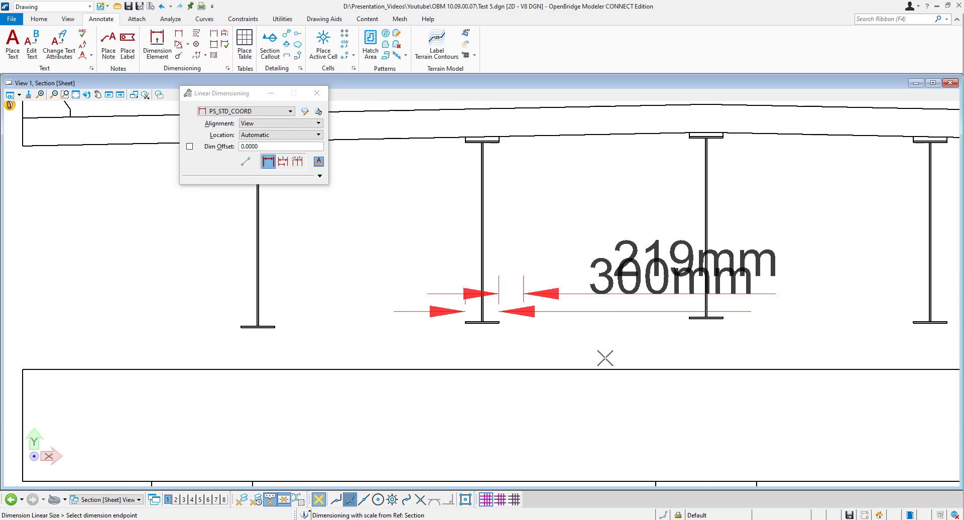
right_click(623, 329)
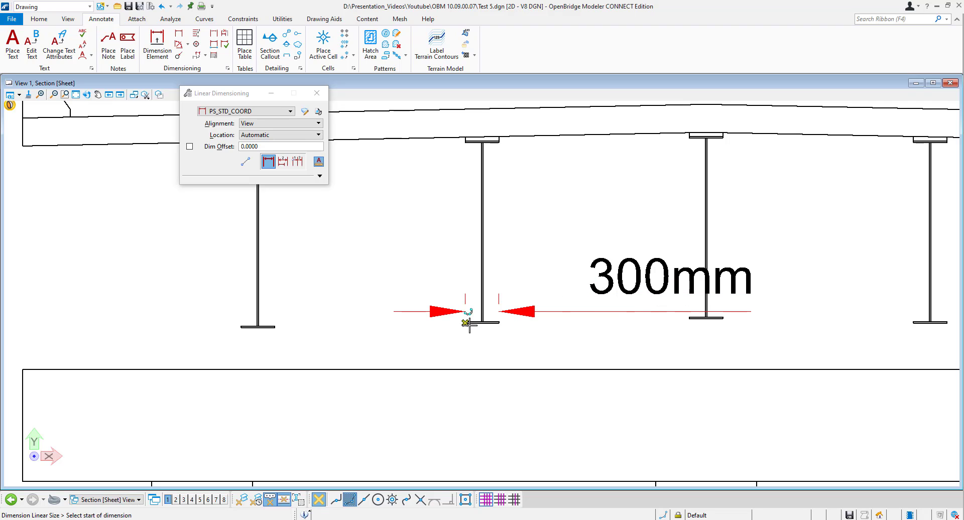
- Add a 1600mm vertical dimension from the web top down to the bottom flange
scroll(459, 151, up, 6)
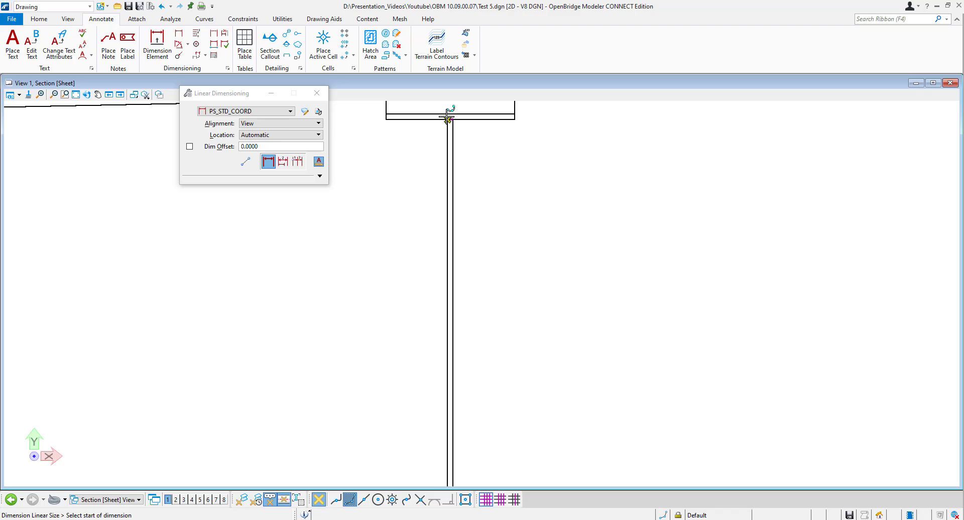
click(447, 119)
scroll(439, 233, down, 6)
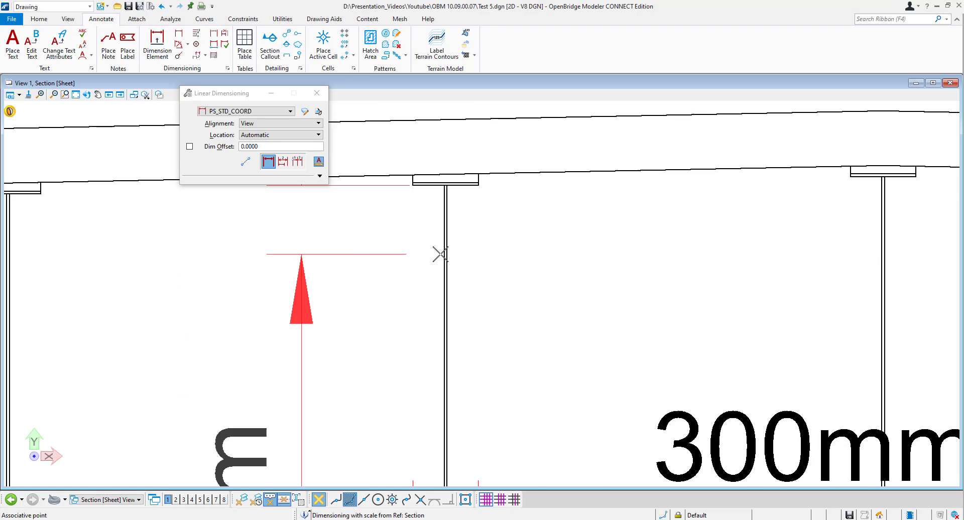
scroll(441, 449, up, 5)
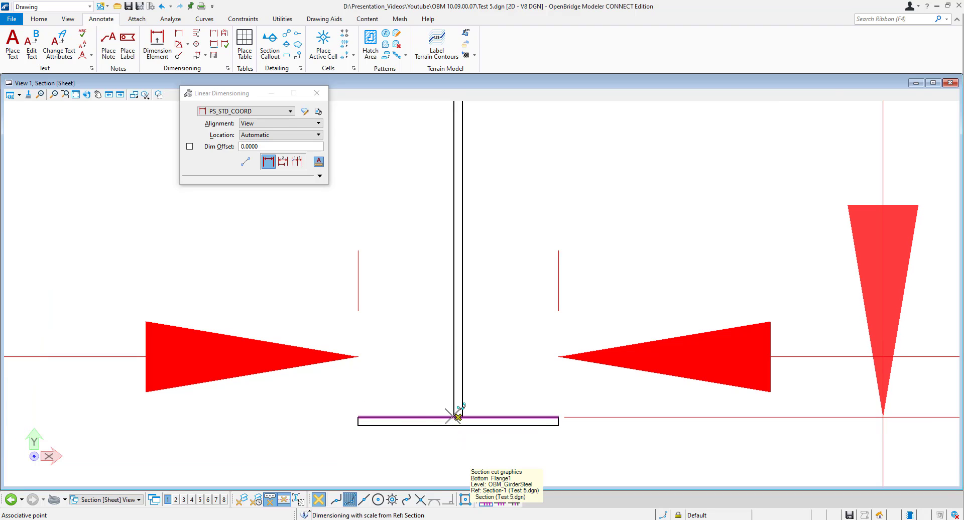
scroll(388, 403, down, 5)
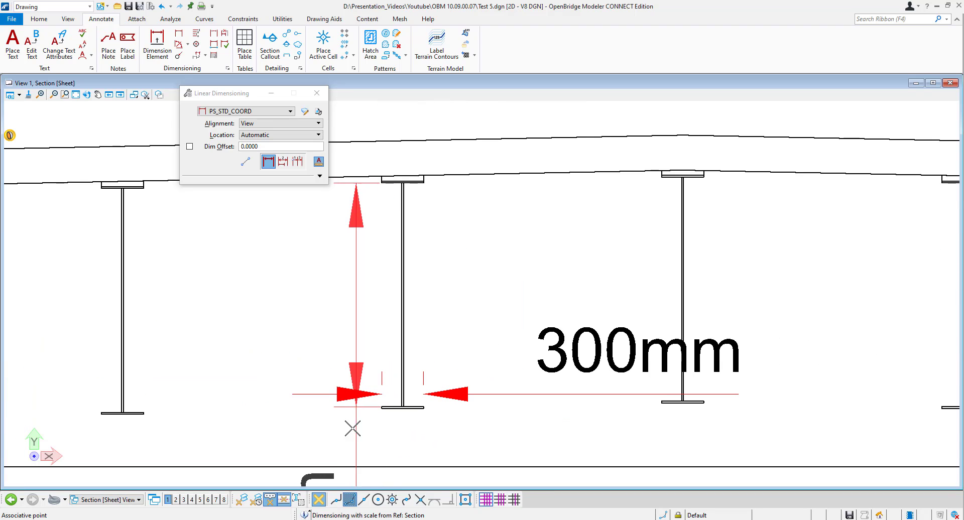
scroll(241, 354, down, 5)
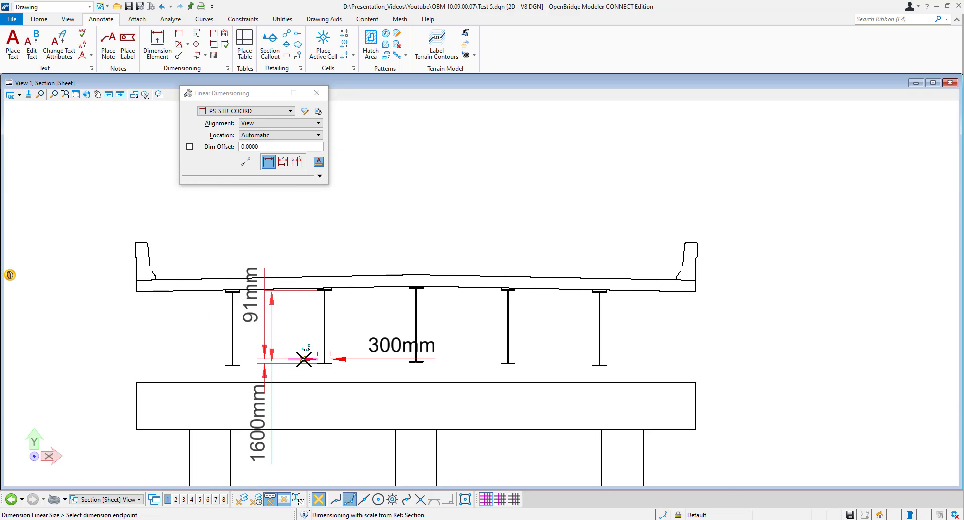
click(263, 463)
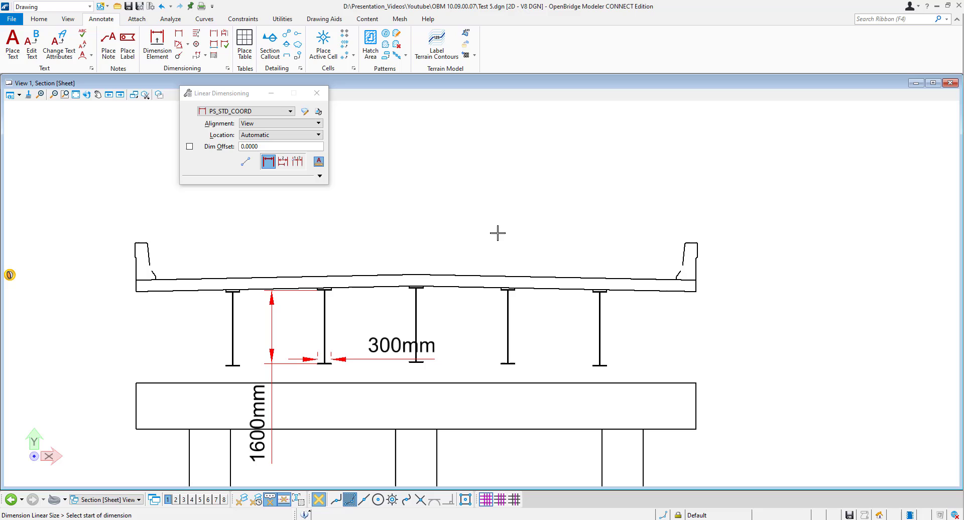
scroll(381, 387, down, 5)
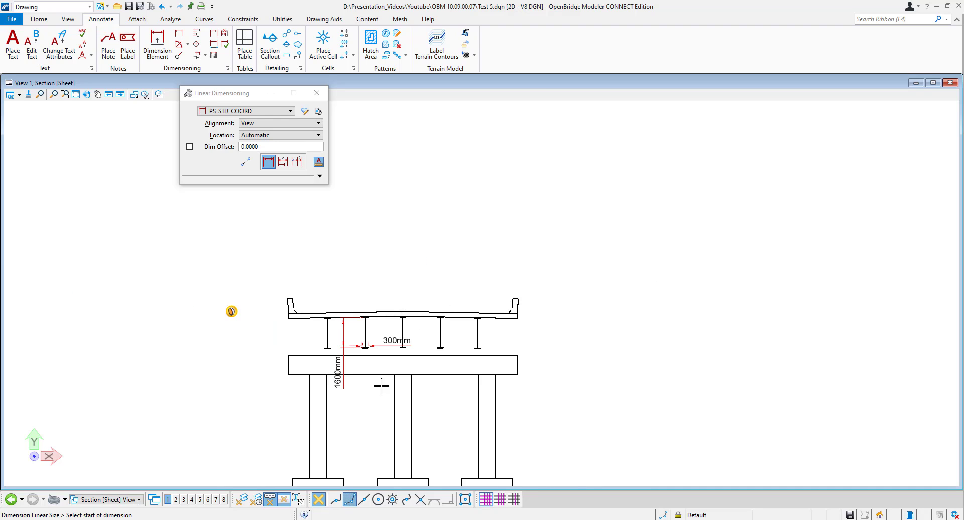
scroll(347, 408, up, 3)
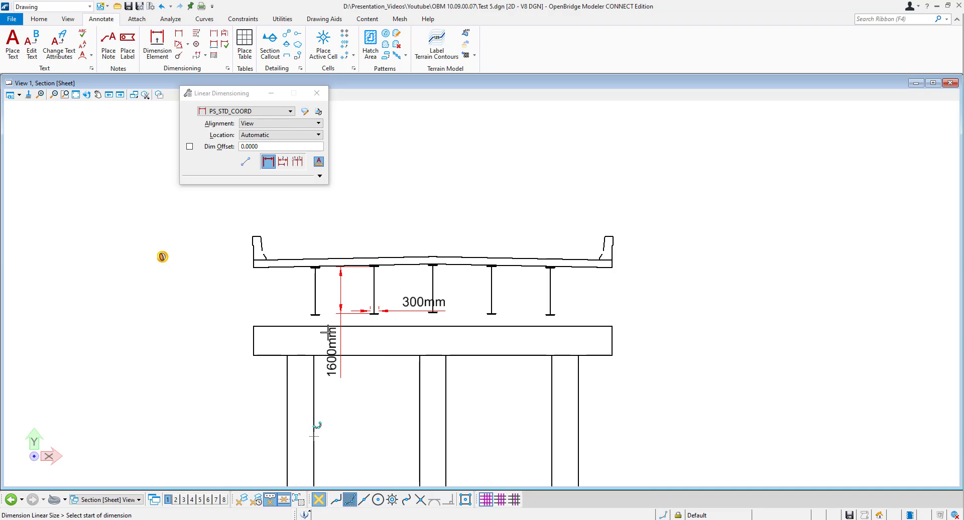